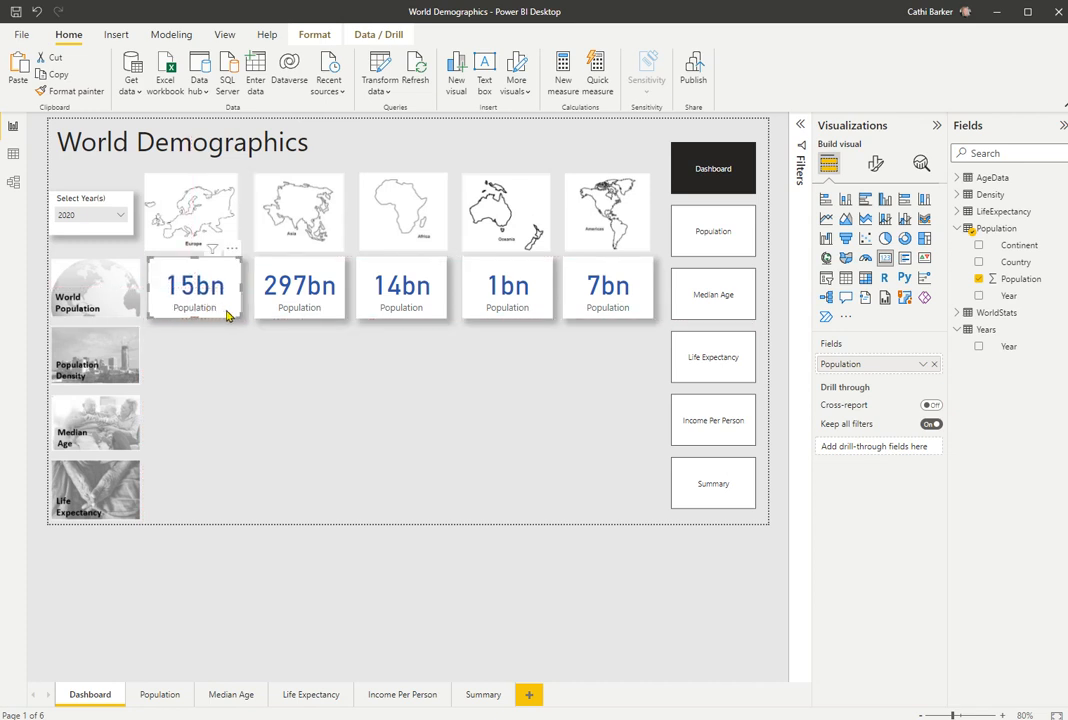
Align the Europe population card under the Europe map and place a copy of it in the Population Density row.
mouse_move(210, 310)
mouse_down()
mouse_move(216, 356)
mouse_move(254, 406)
mouse_move(335, 448)
mouse_move(231, 347)
mouse_move(206, 306)
mouse_up()
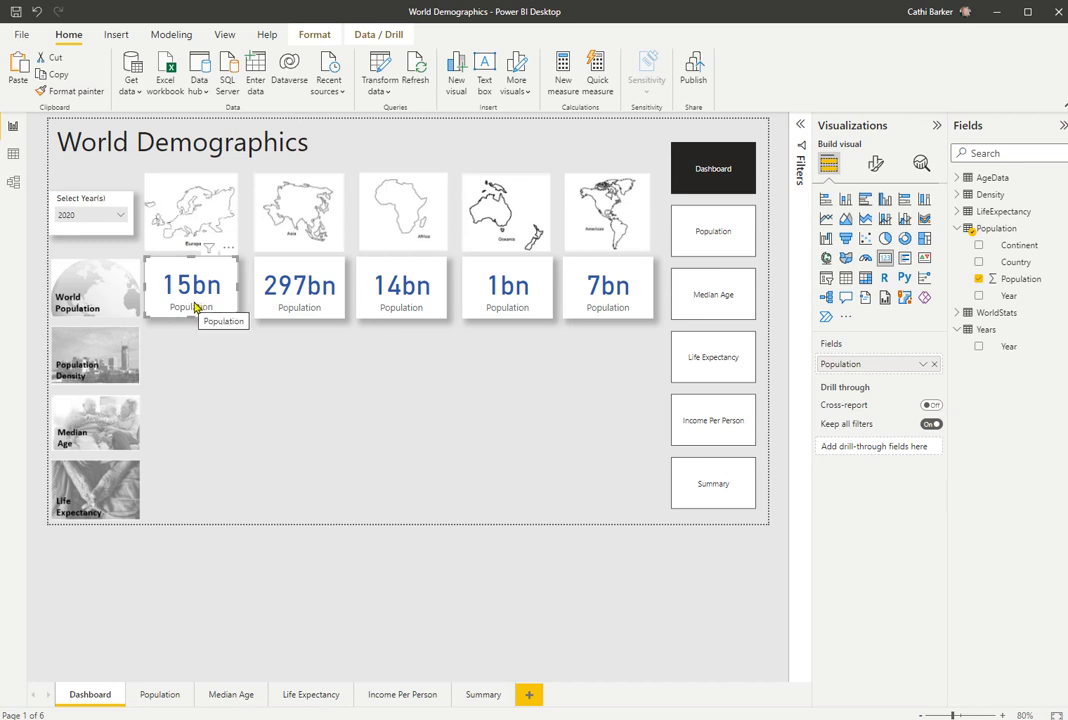
key(Right)
key(Down)
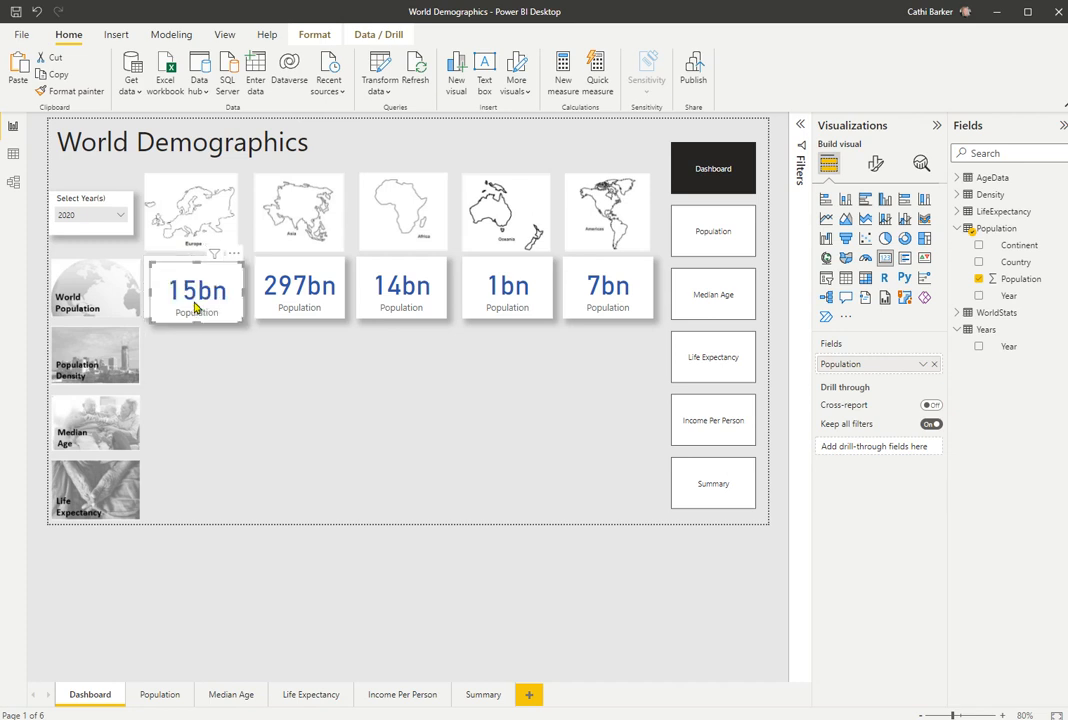
drag(198, 300, 200, 362)
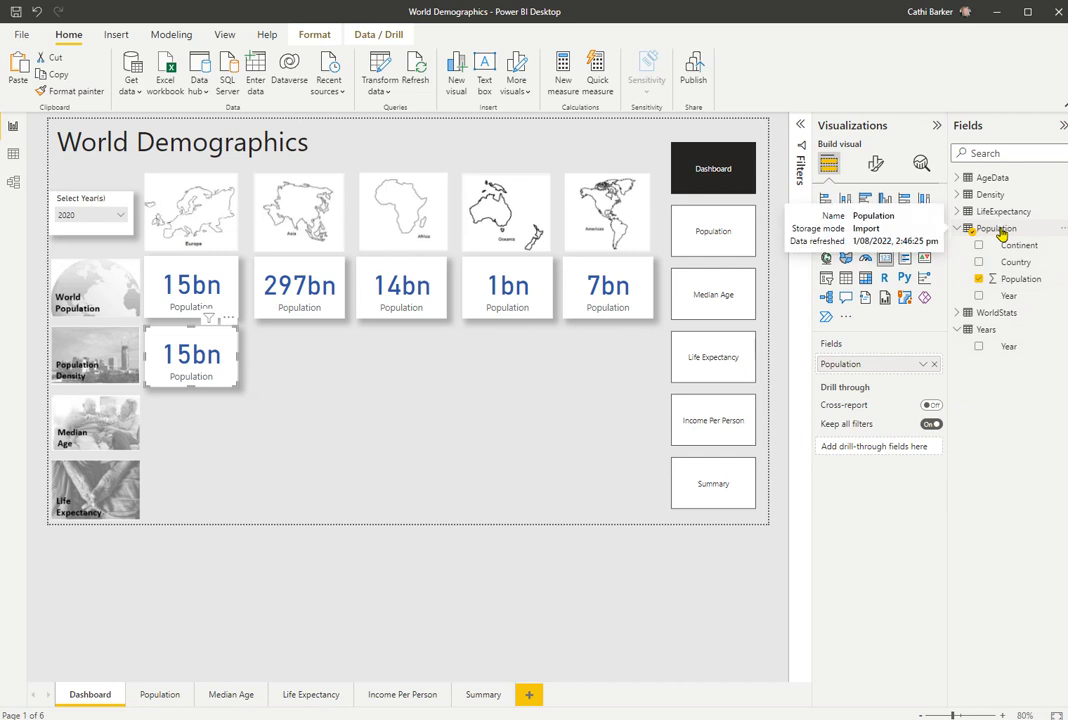
Replace the Population field on the copied card with the Density field from the Density table.
click(956, 195)
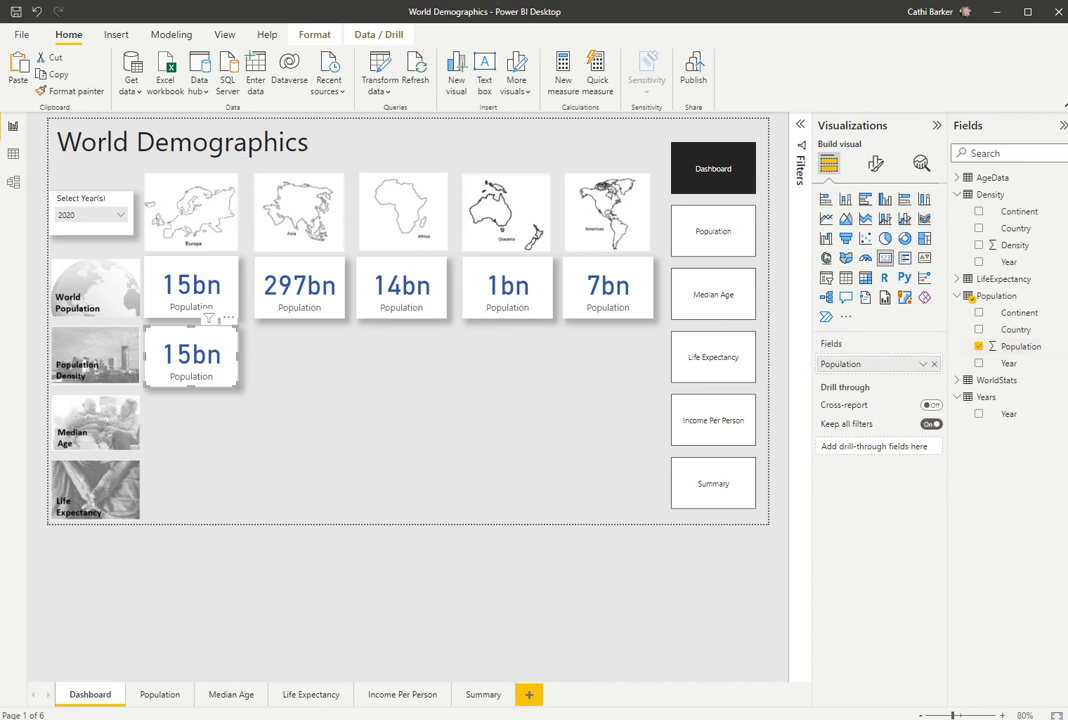
click(979, 347)
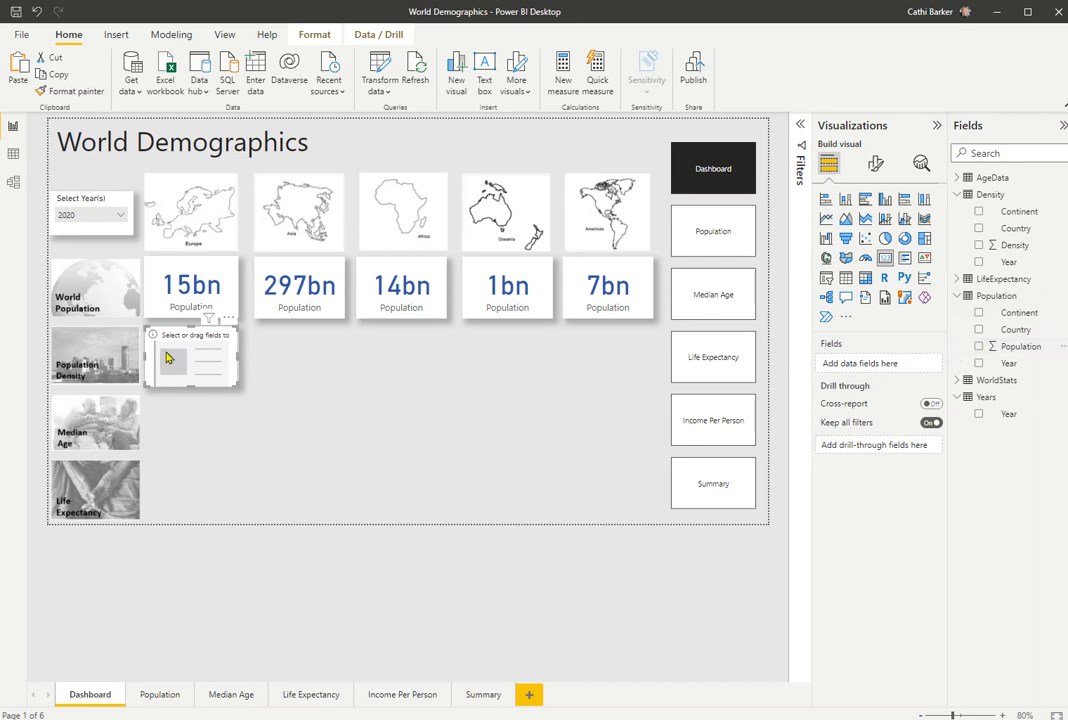
click(979, 245)
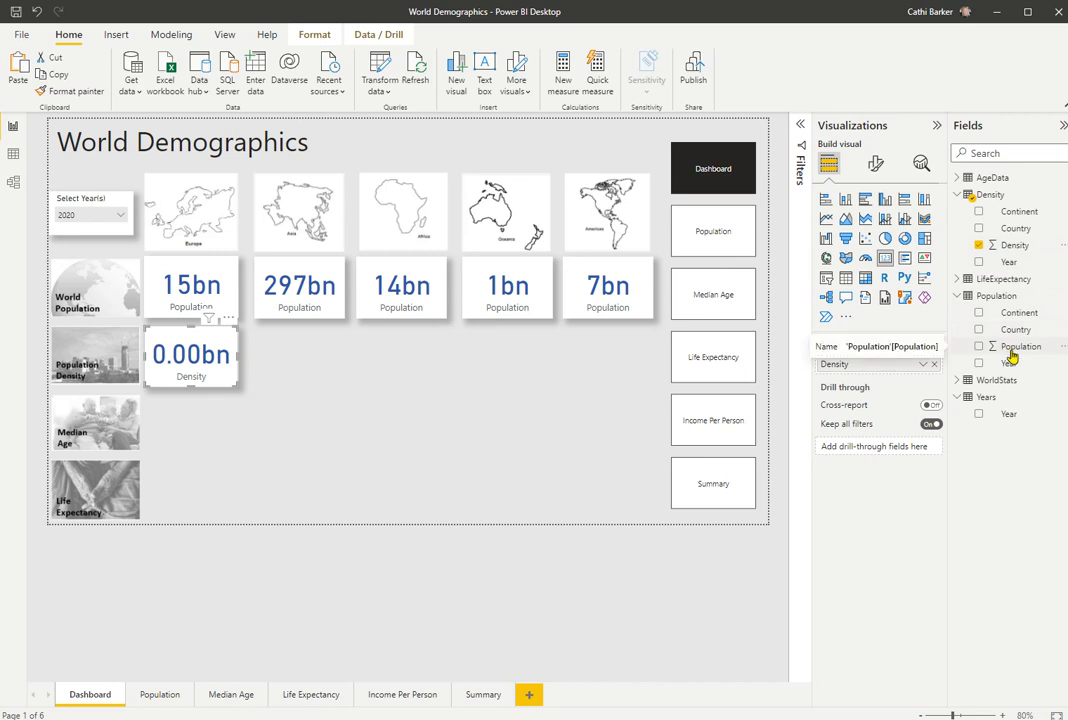
Replace the card's existing Continent filter with the Density table's Continent field, filtered to Europe.
click(800, 124)
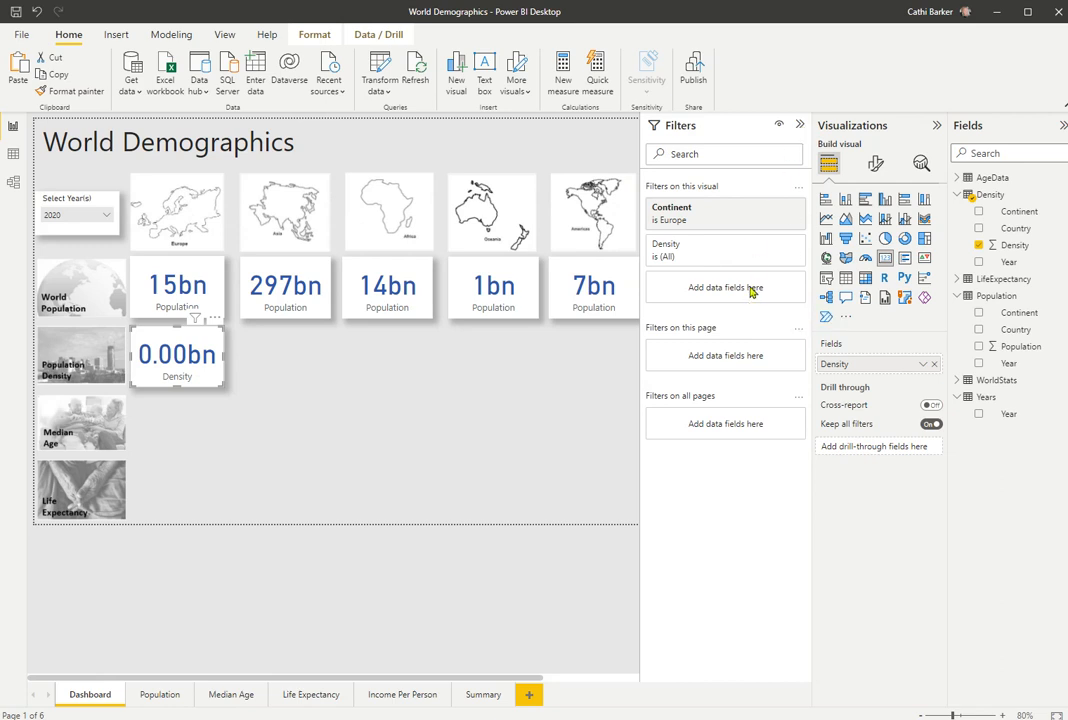
mouse_move(763, 212)
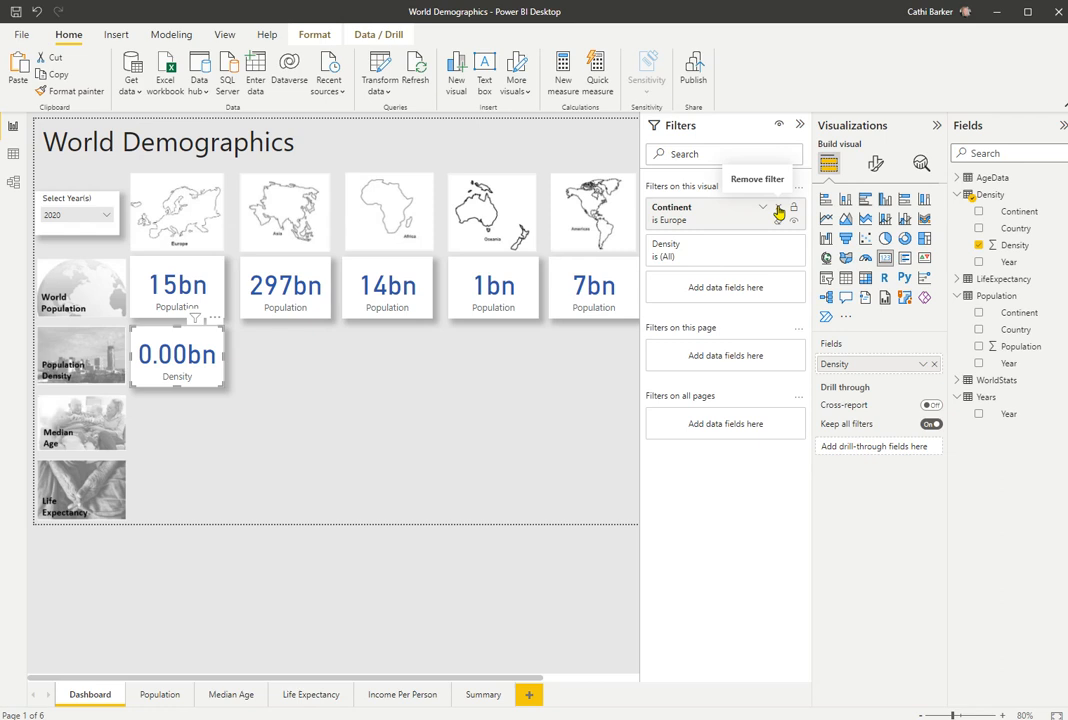
click(779, 212)
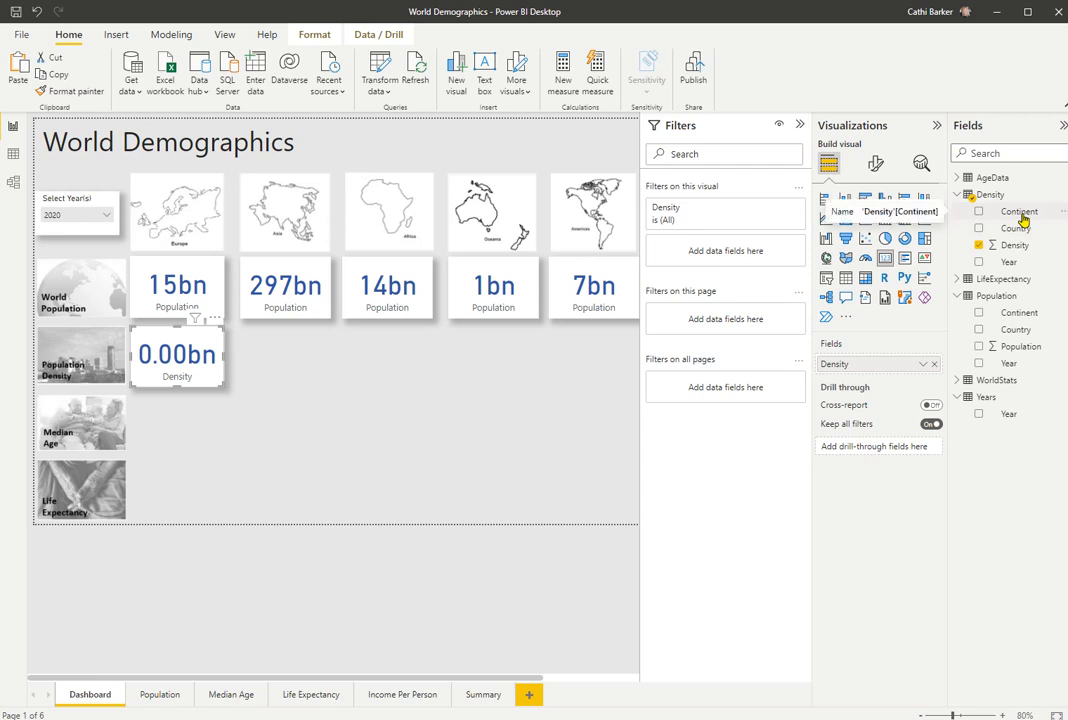
drag(1021, 213, 771, 259)
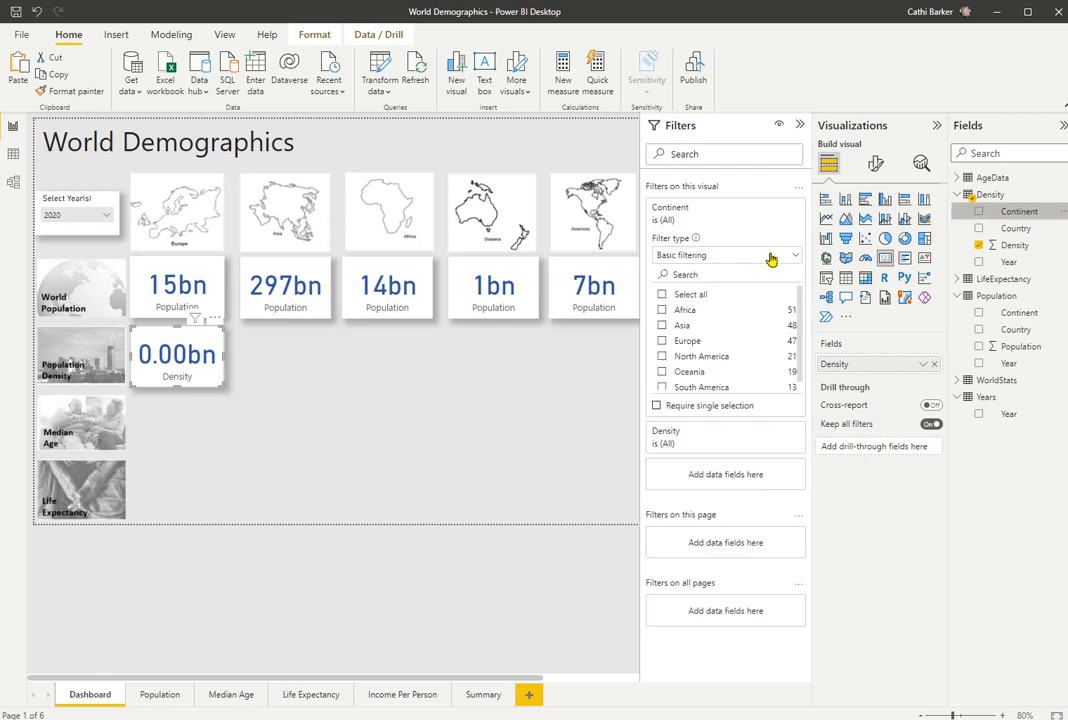
click(662, 343)
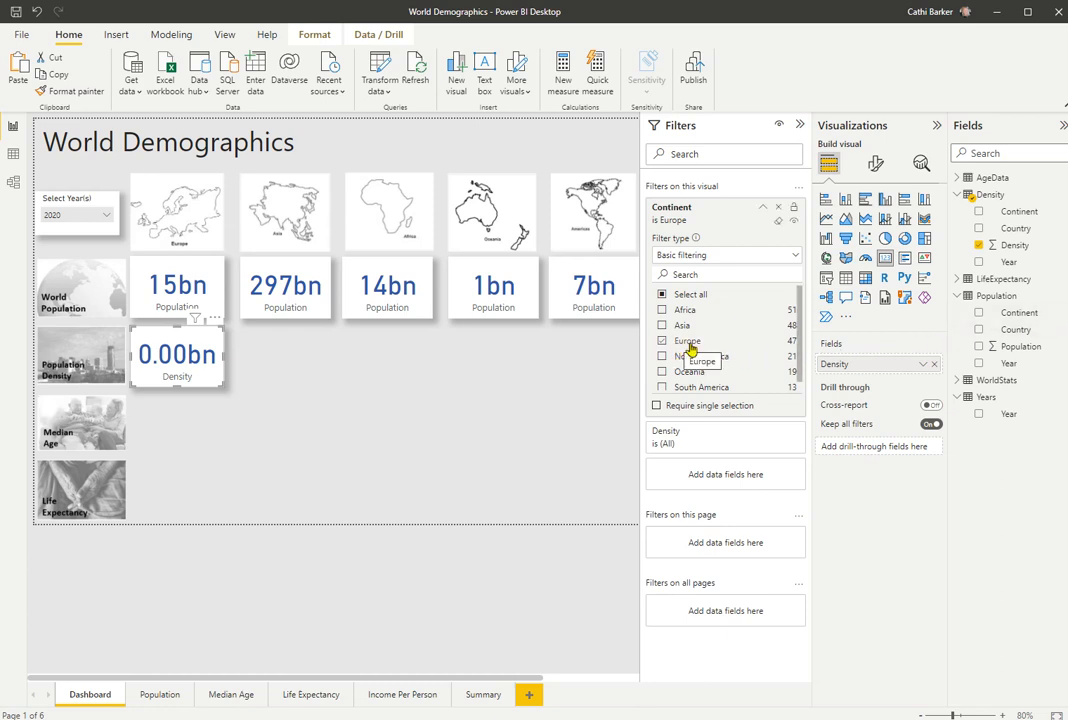
click(763, 210)
click(763, 210)
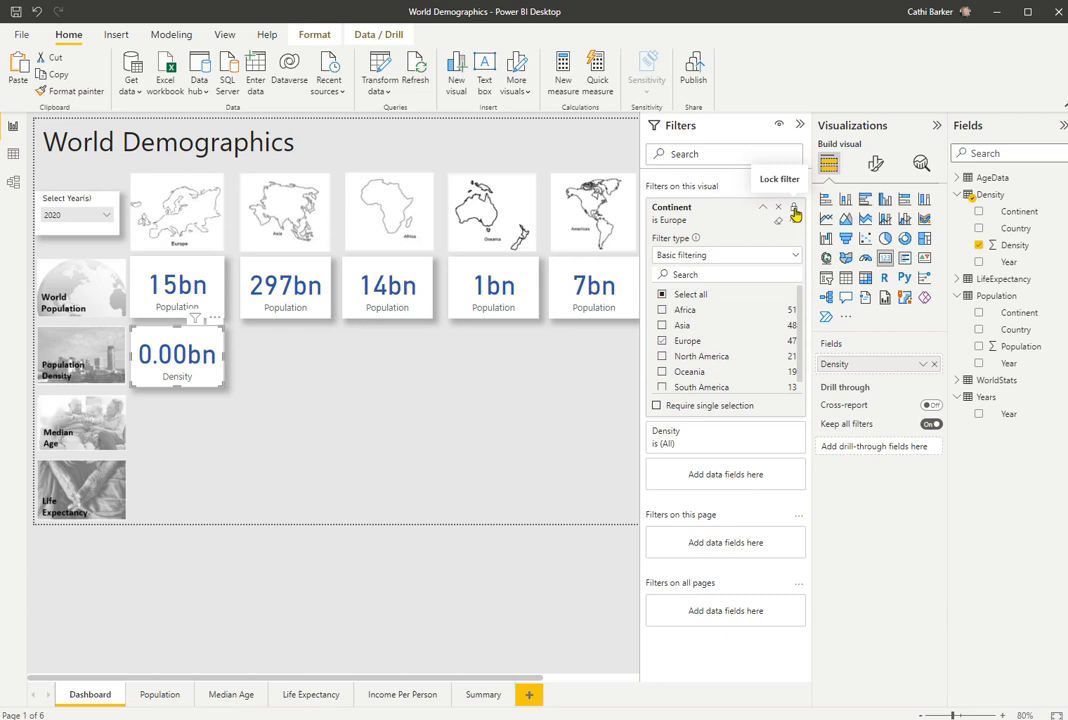
click(799, 124)
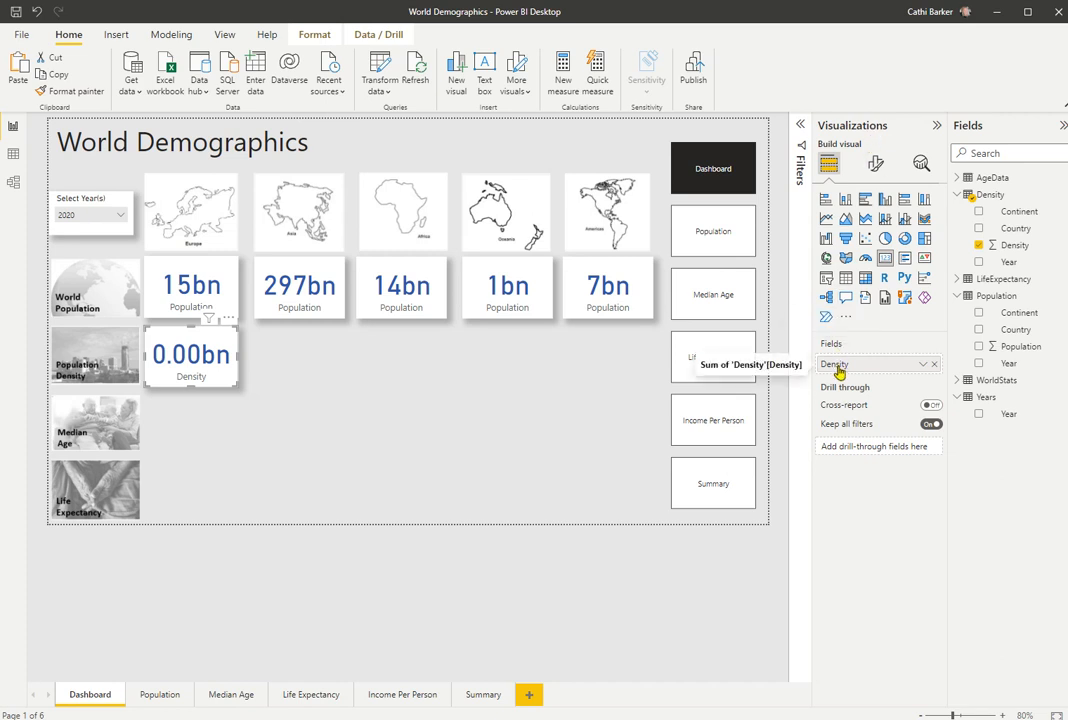
Summarize the card's Density field as Average and rename it for this visual as "Average per KM²".
click(923, 365)
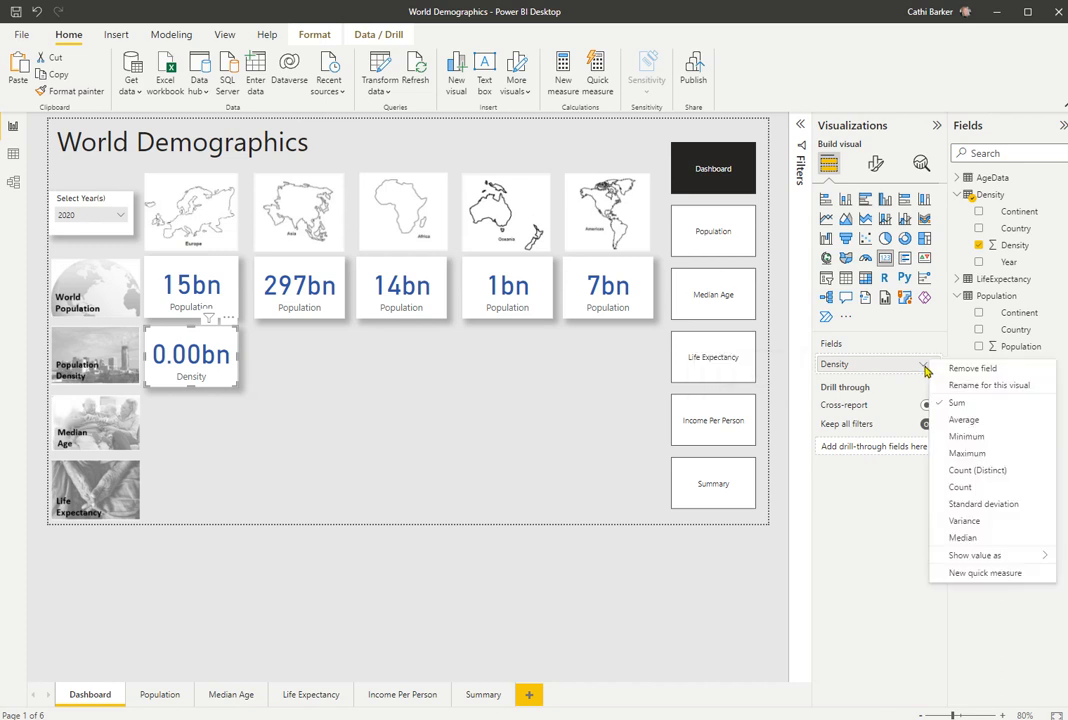
click(961, 423)
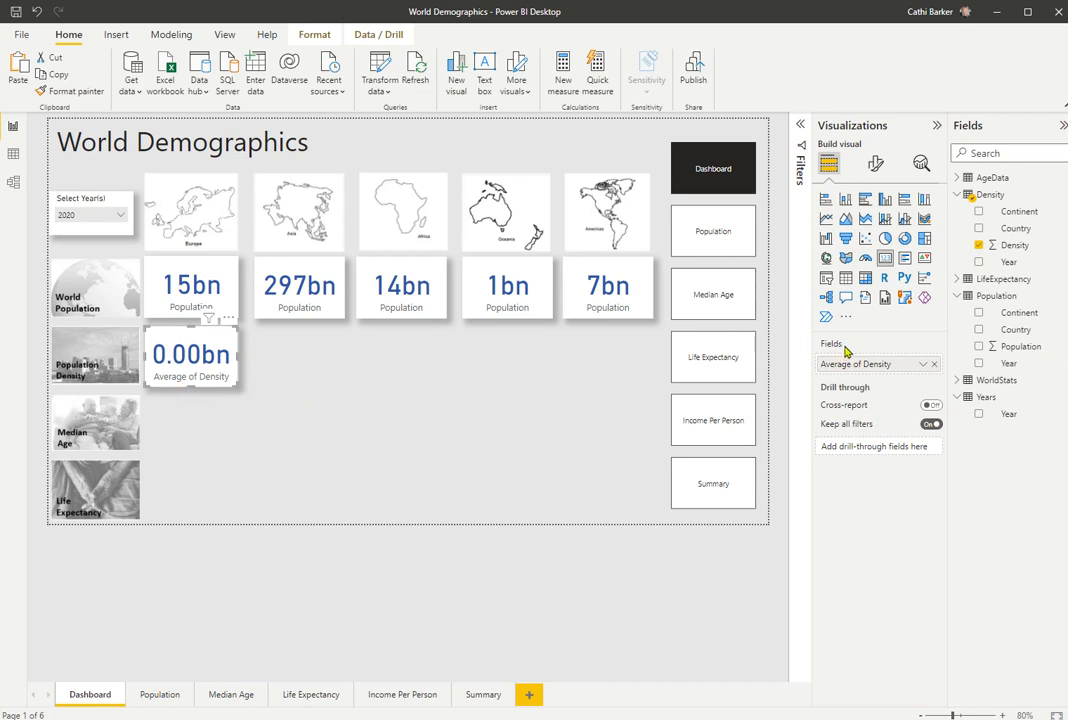
click(922, 366)
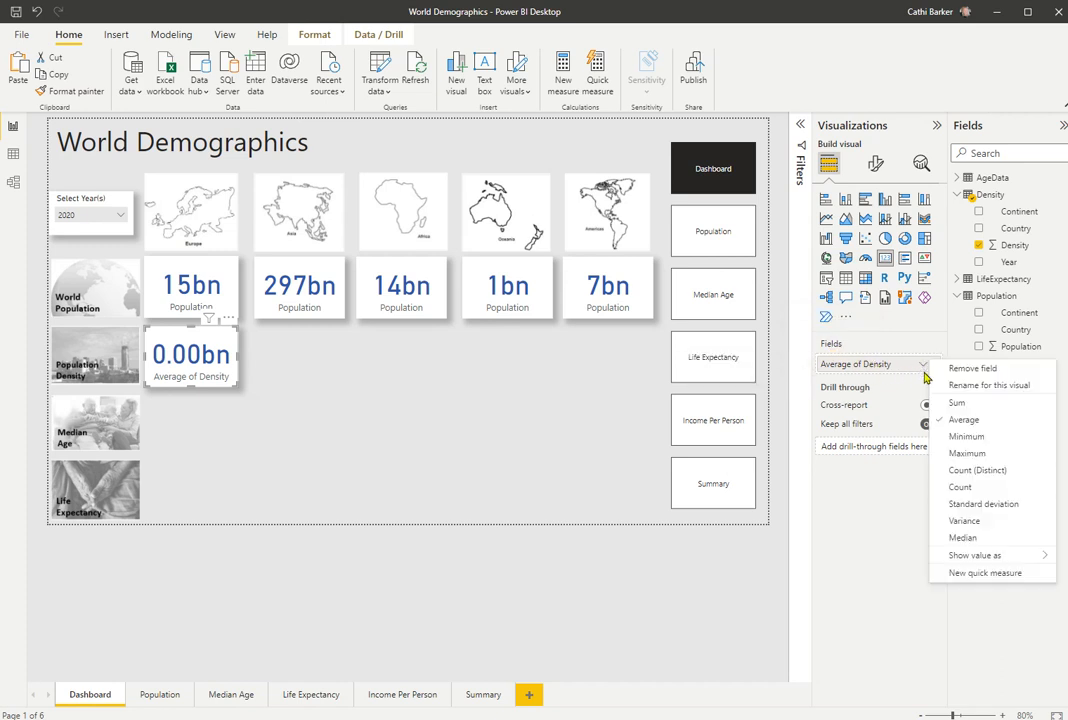
click(978, 389)
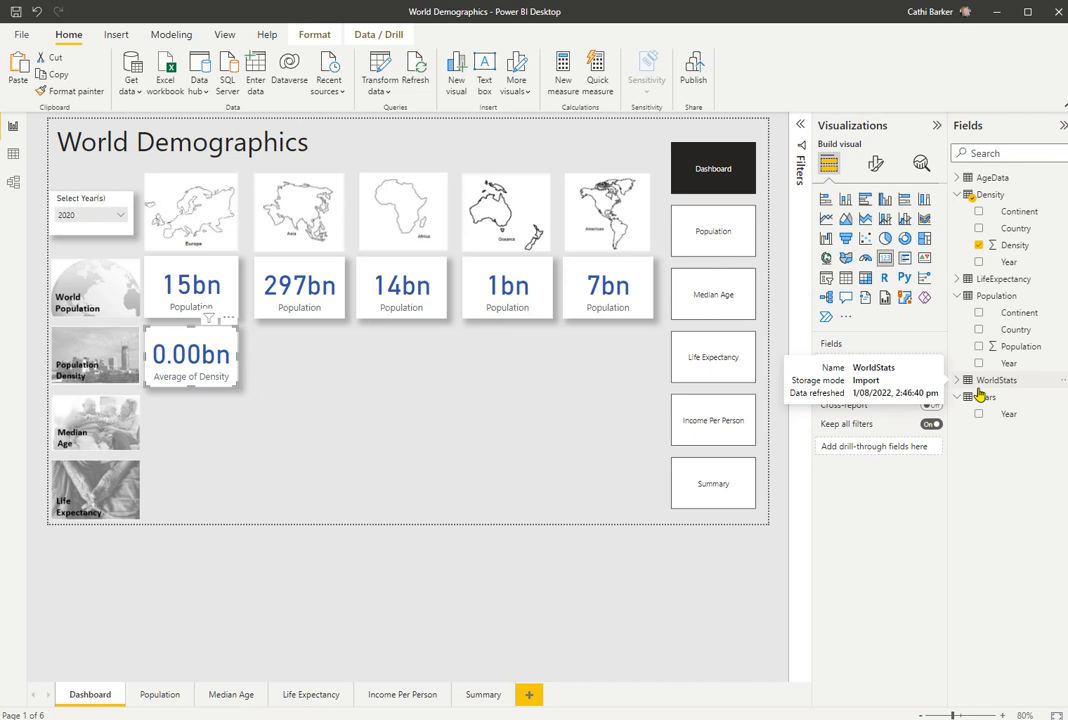
text(²)
key(Return)
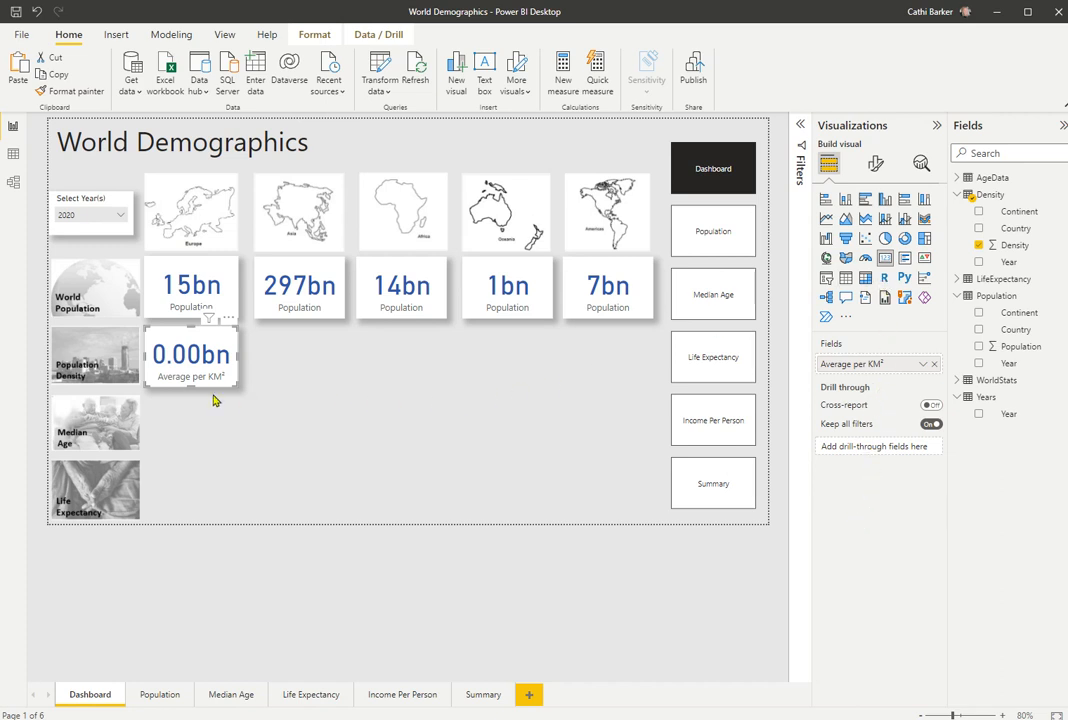
Format the density card's callout value with Auto display units, 0 decimal places and the light orange theme colour.
click(876, 164)
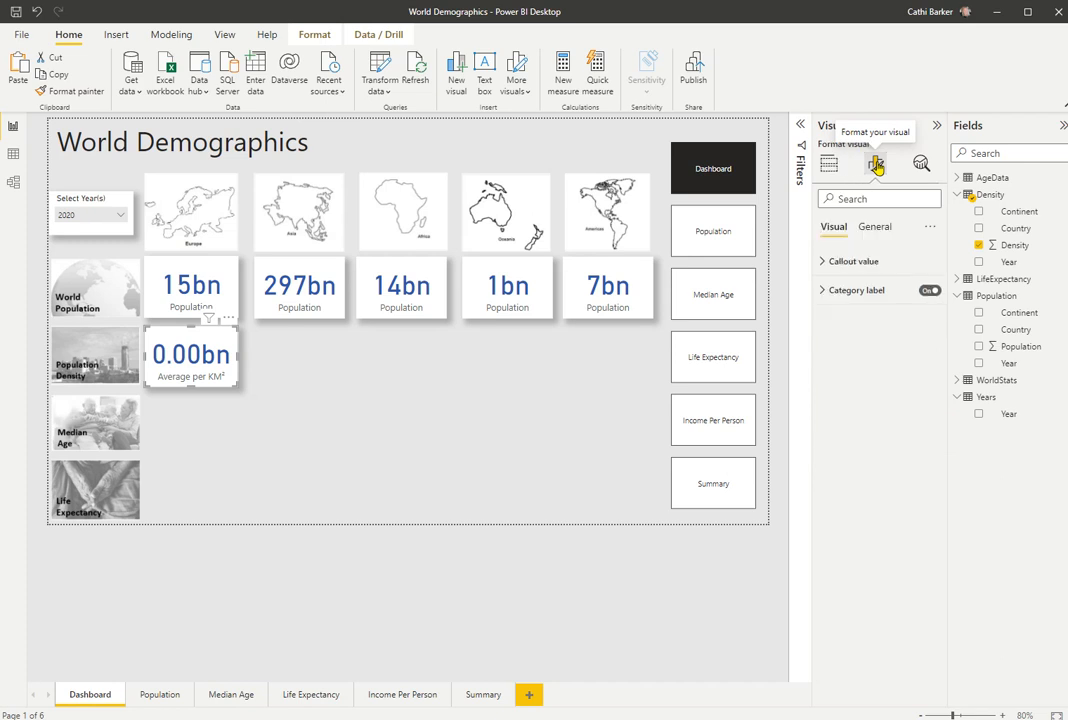
click(826, 262)
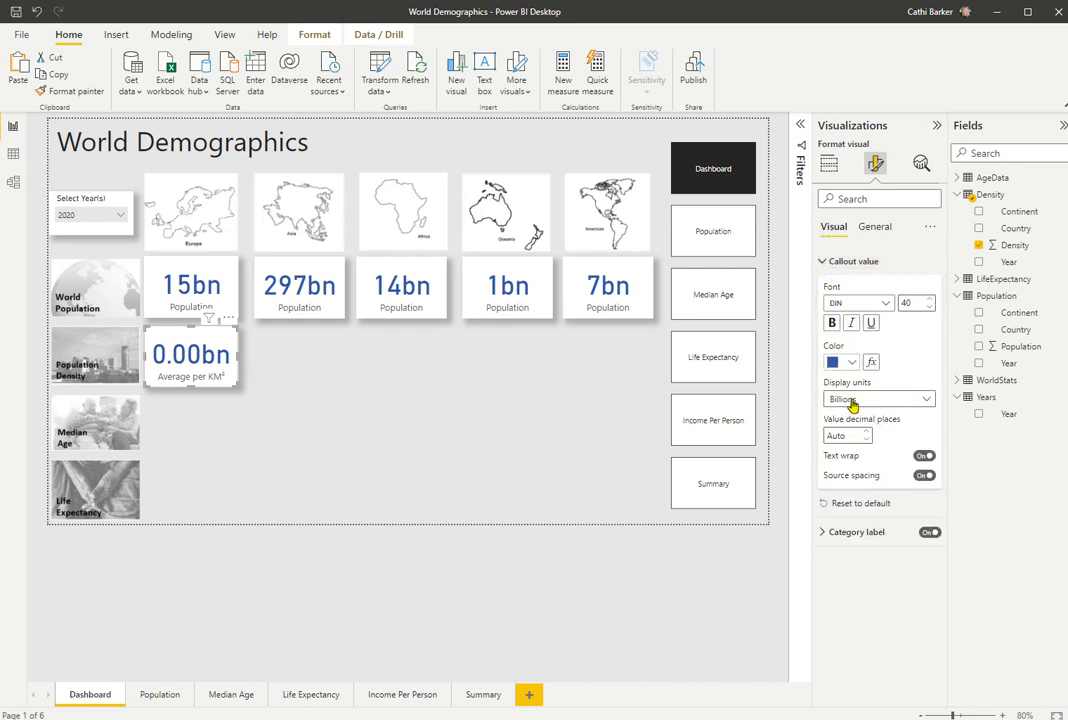
click(923, 403)
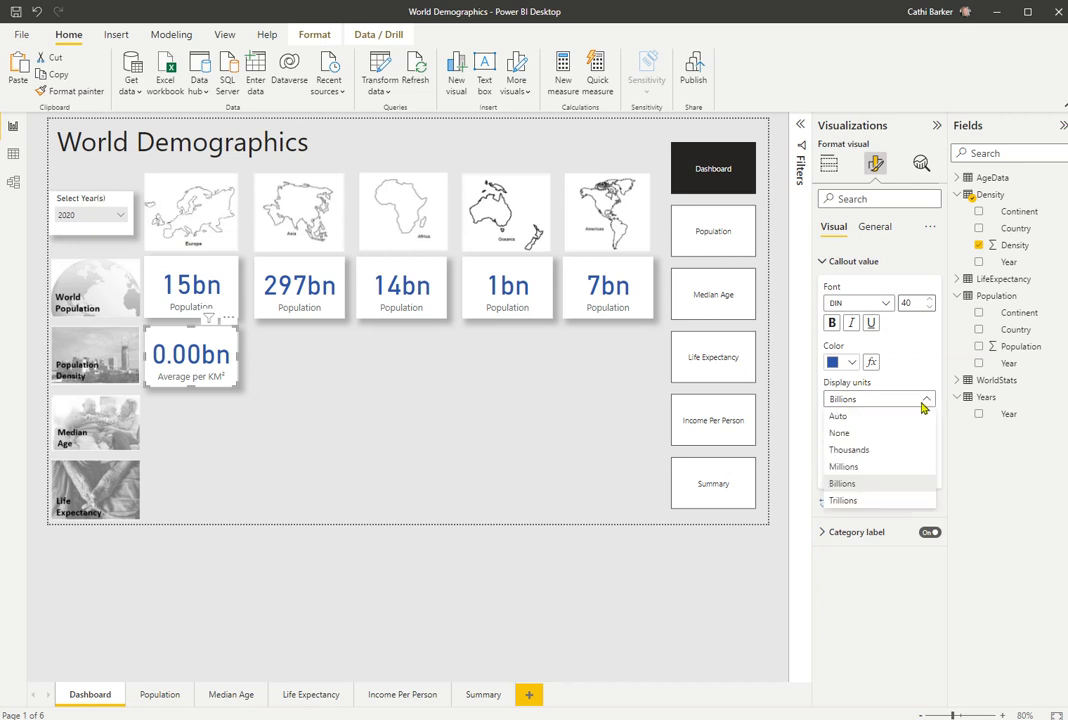
click(840, 418)
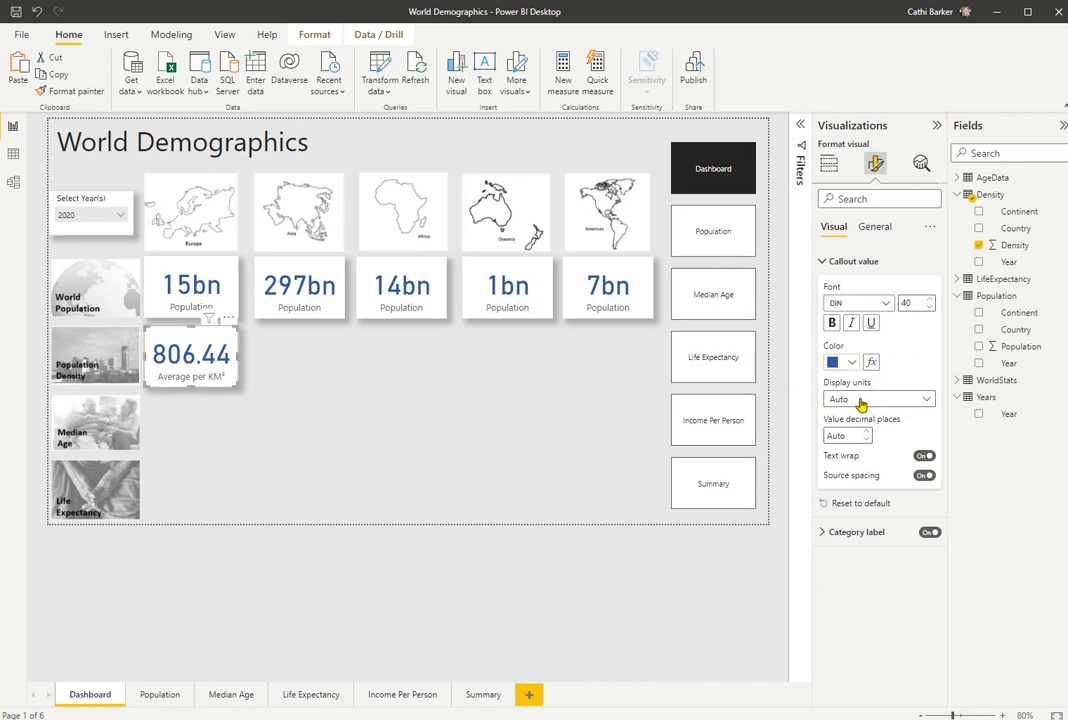
click(838, 436)
text(0)
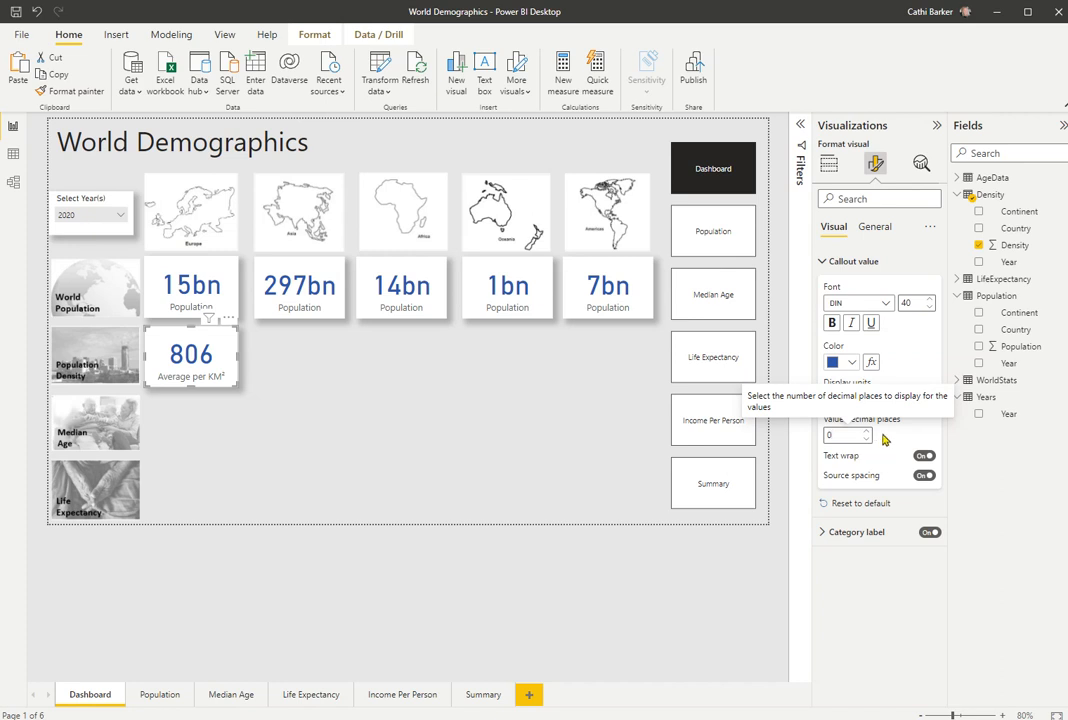
click(853, 364)
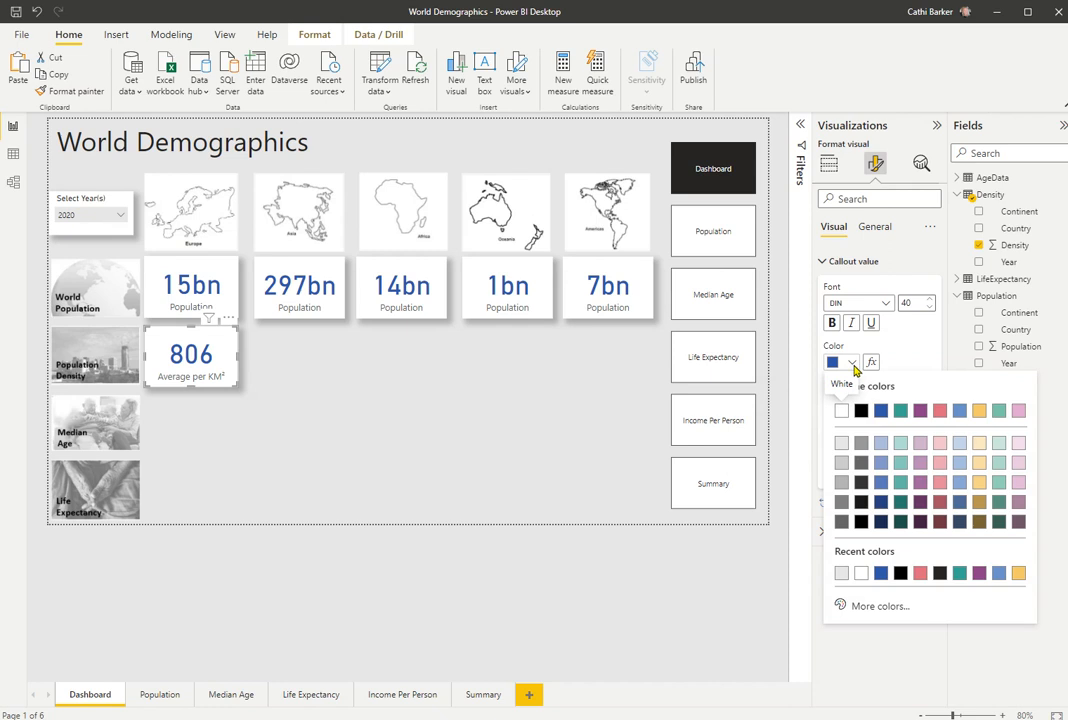
click(979, 419)
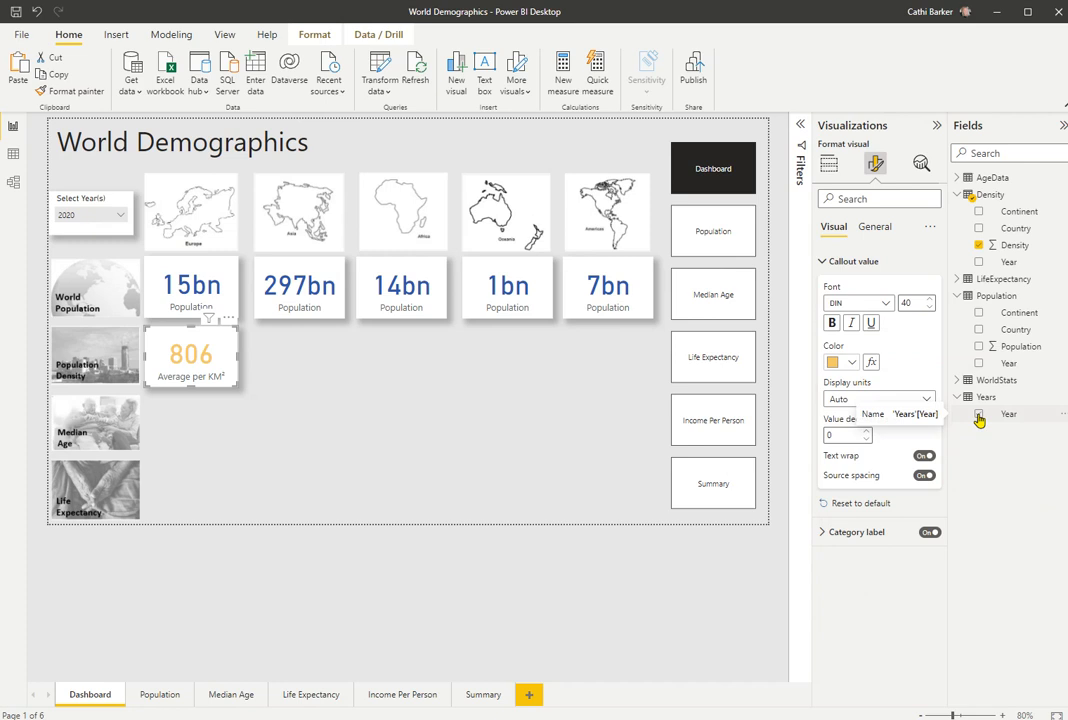
Reduce the height of the Europe density card slightly from its bottom edge.
click(296, 440)
click(207, 380)
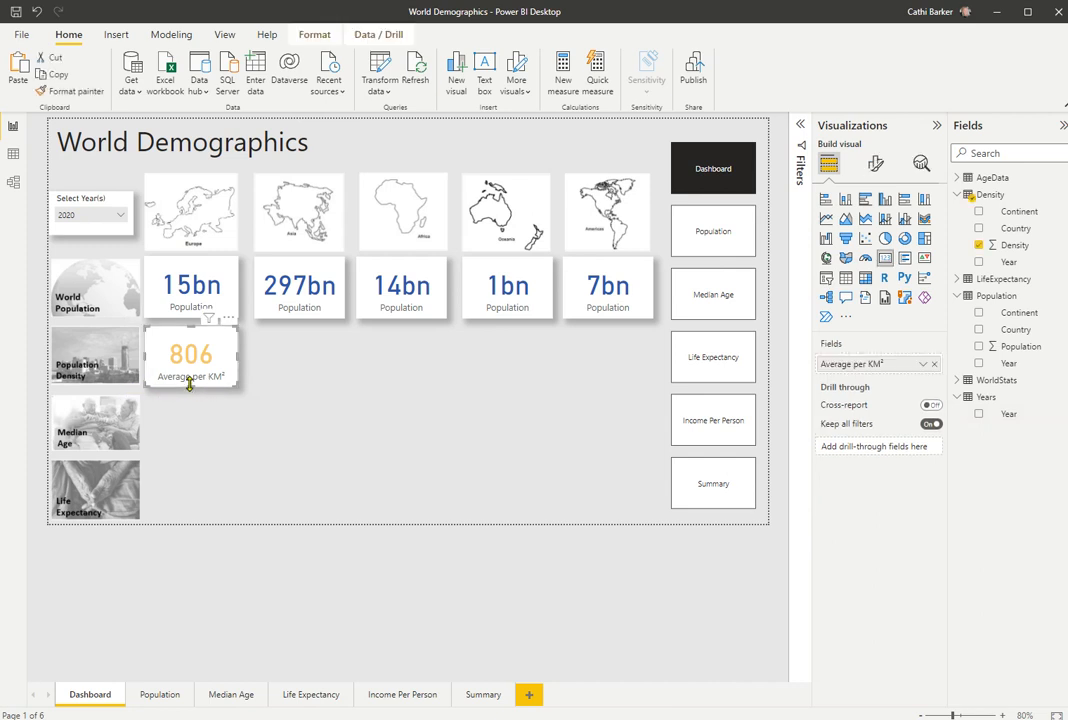
click(301, 393)
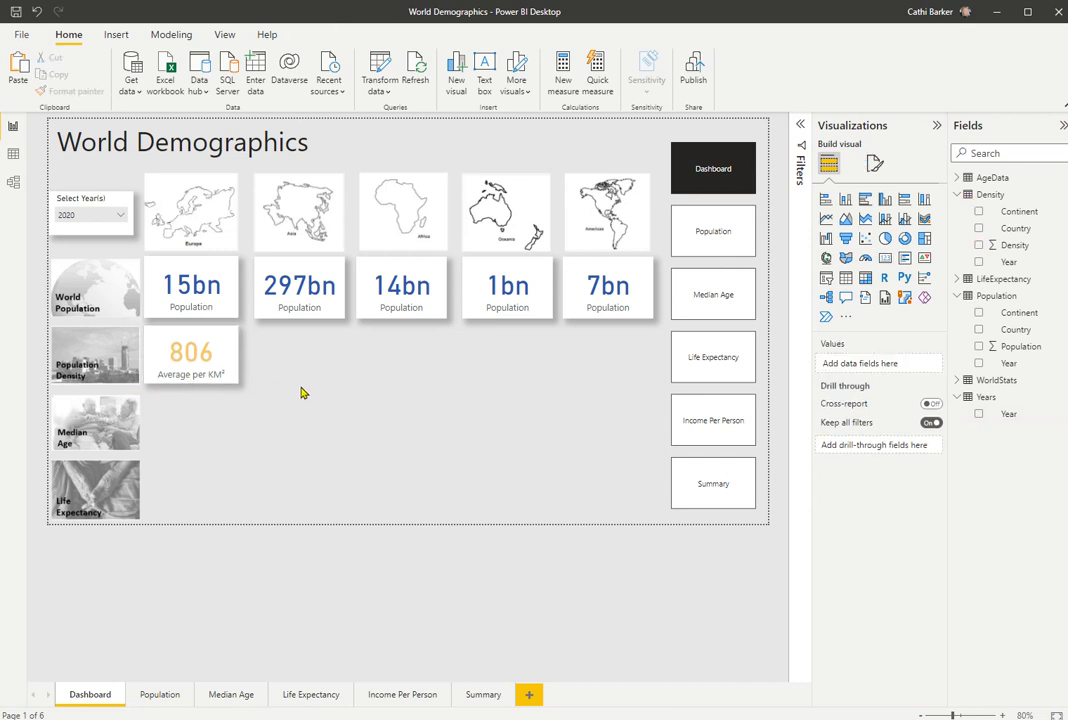
Copy the Europe density card and place the duplicate beneath the Asia population card.
click(220, 376)
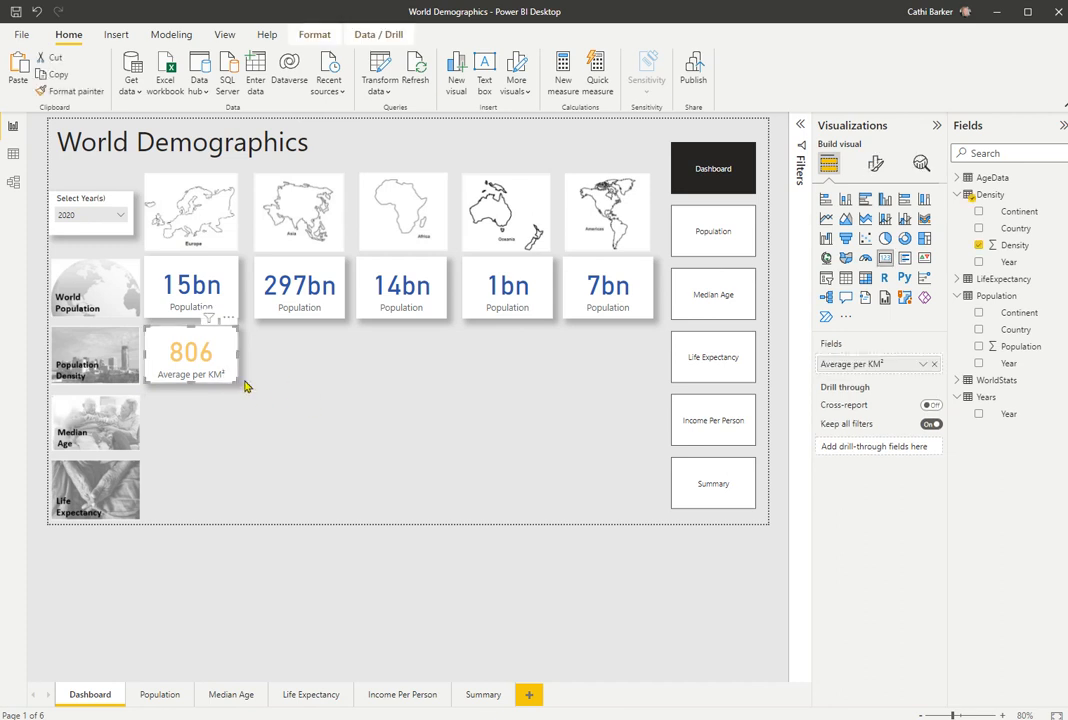
key(Down)
key(Down)
key(Down)
key(Down)
key(Down)
key(Down)
key(Right)
key(Right)
key(Right)
key(Right)
key(Right)
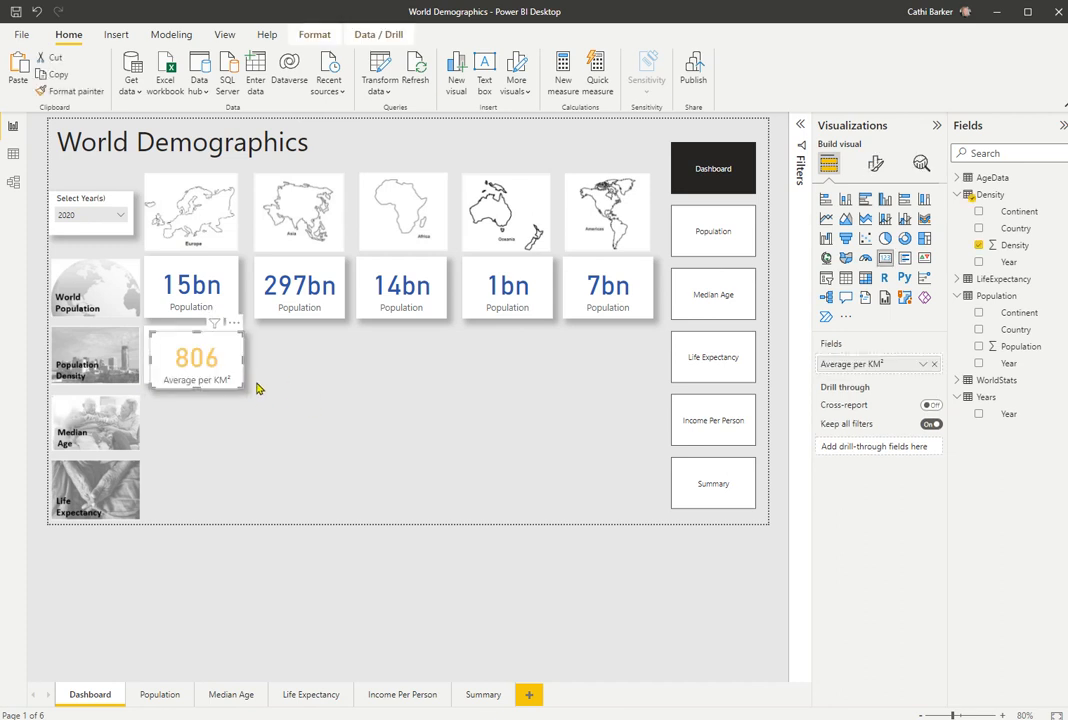
drag(203, 352, 310, 353)
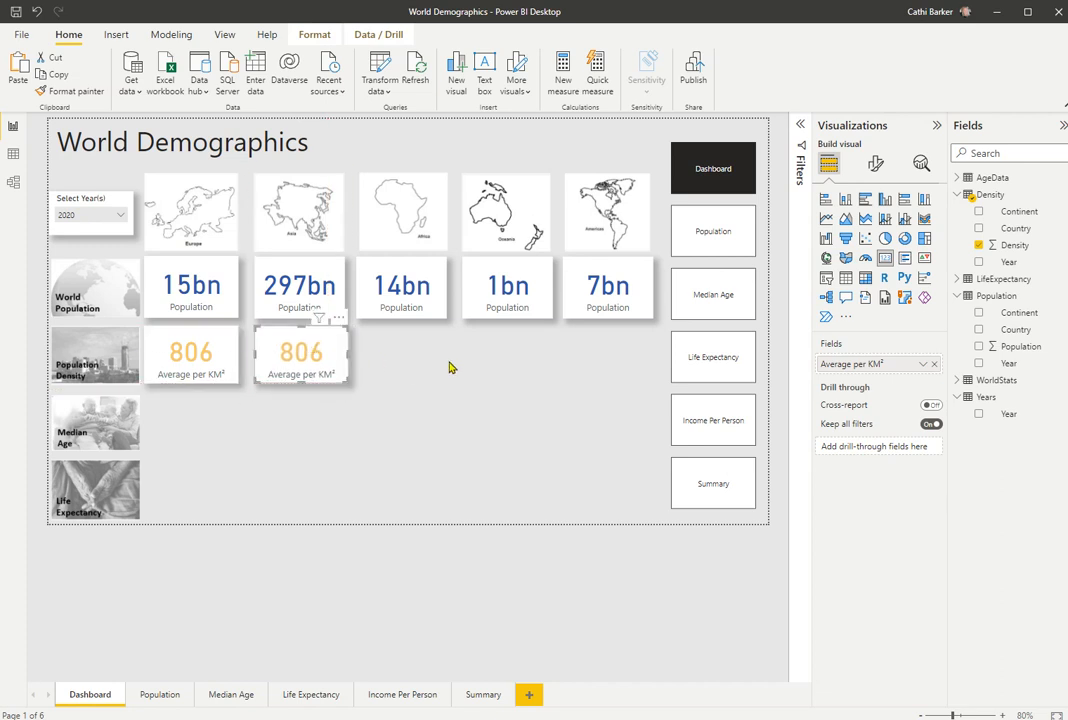
Paste three more density cards and place them beneath the Africa, Oceania and Americas population cards.
key(ctrl+v)
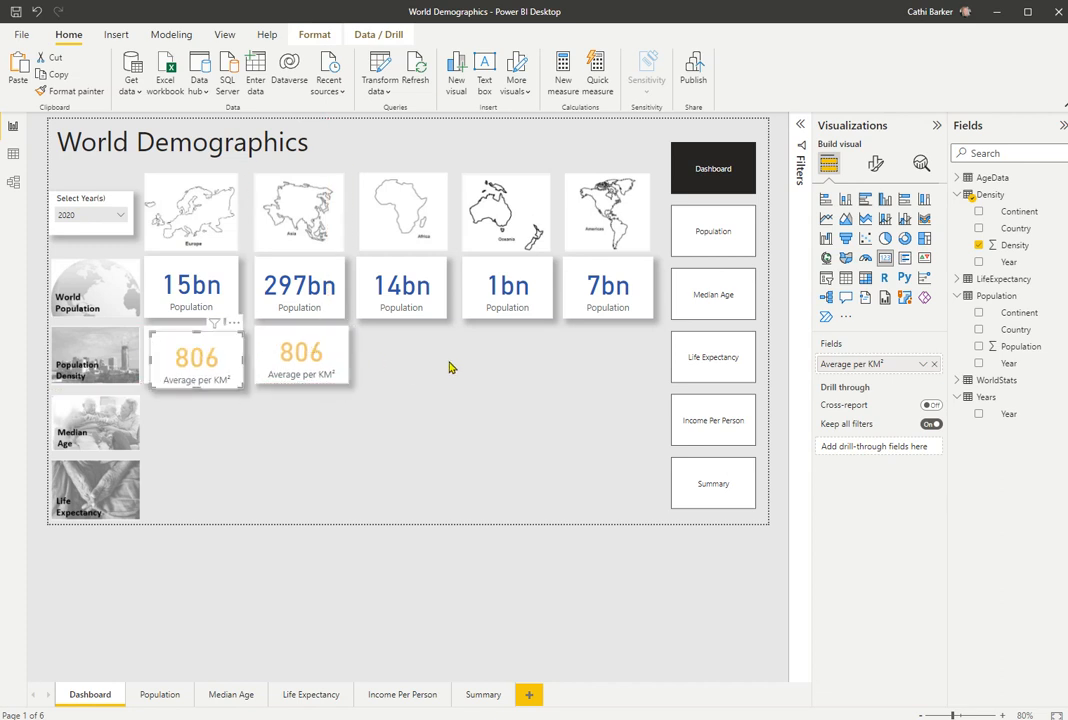
drag(223, 365, 432, 365)
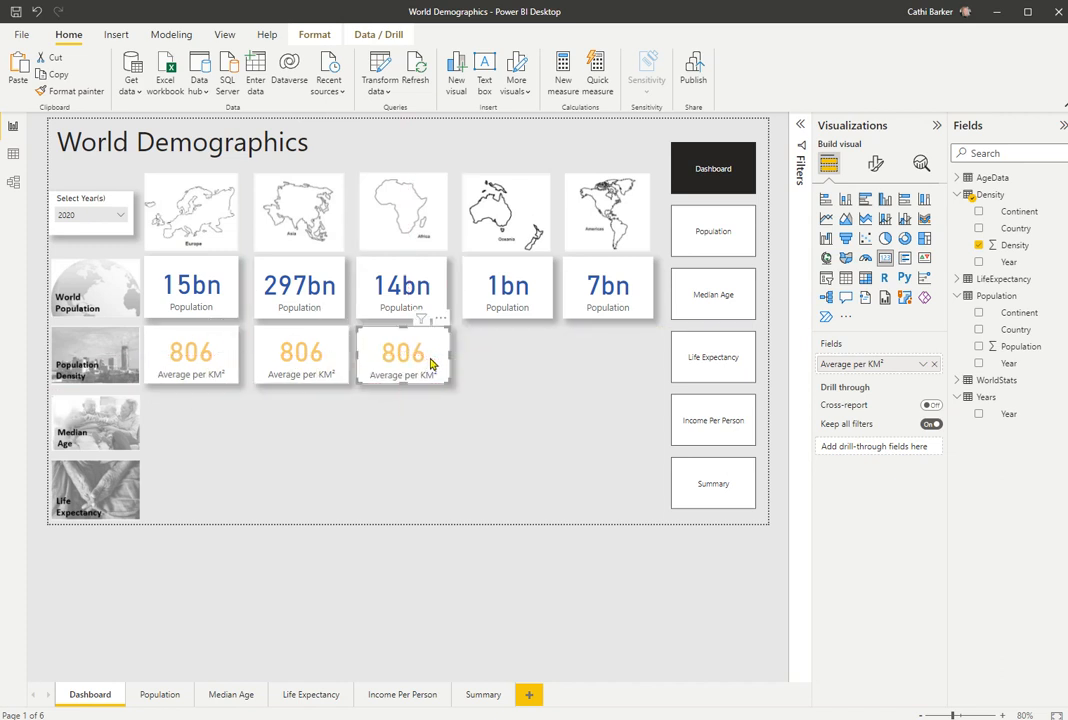
key(ctrl+v)
drag(203, 362, 510, 360)
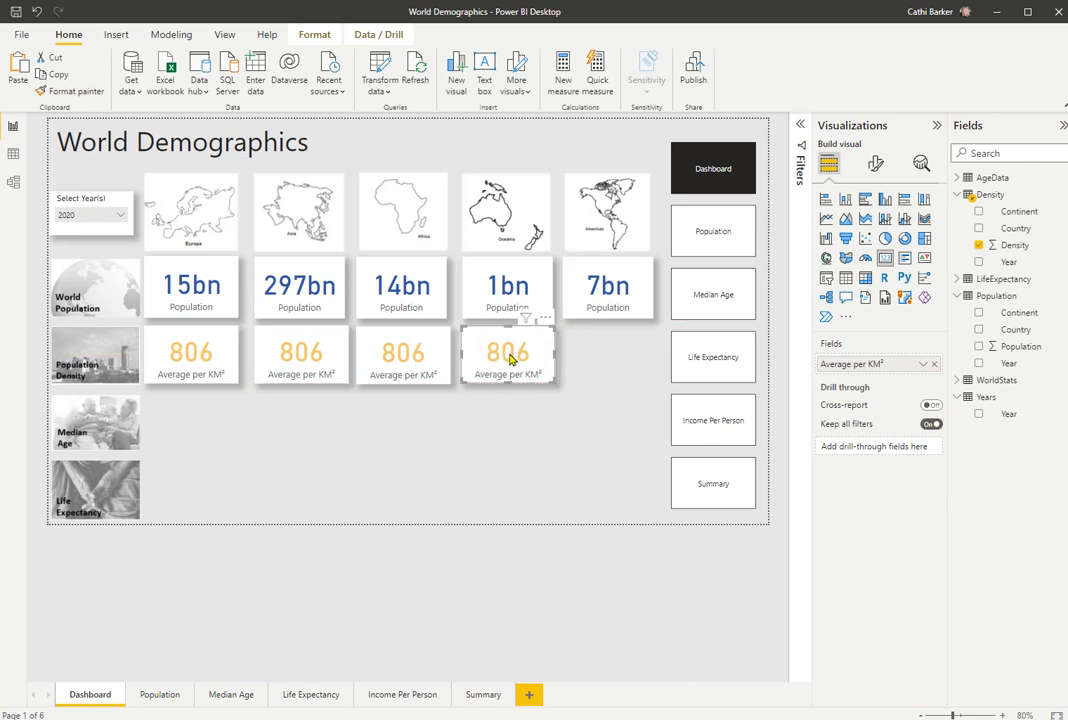
key(ctrl+v)
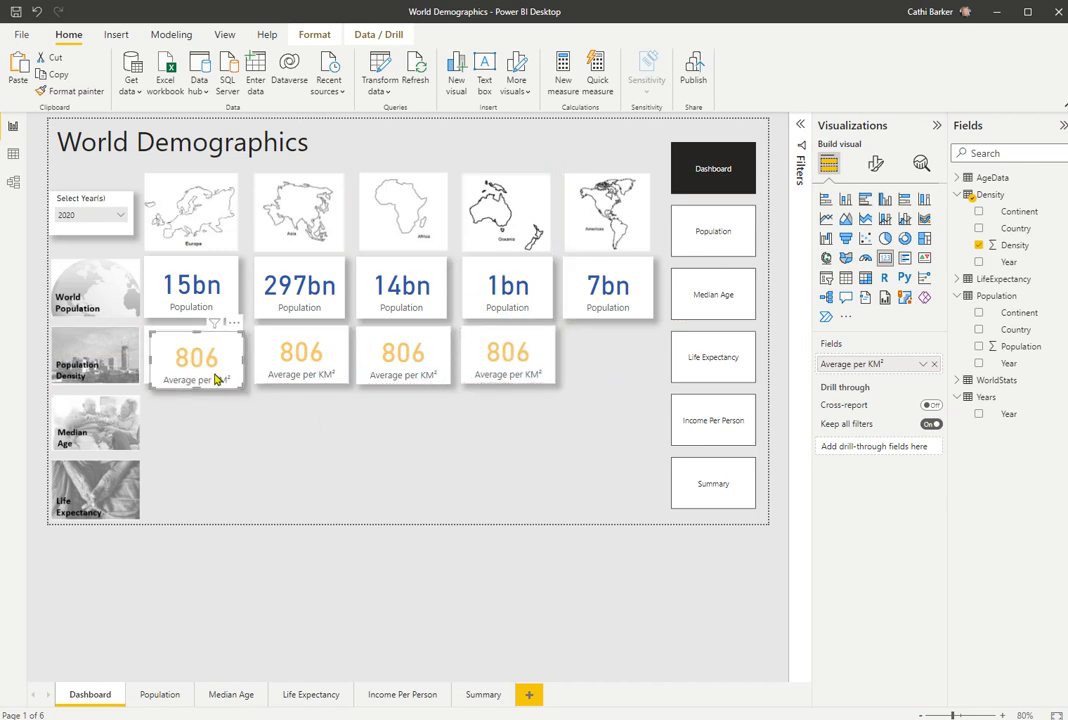
drag(228, 368, 623, 361)
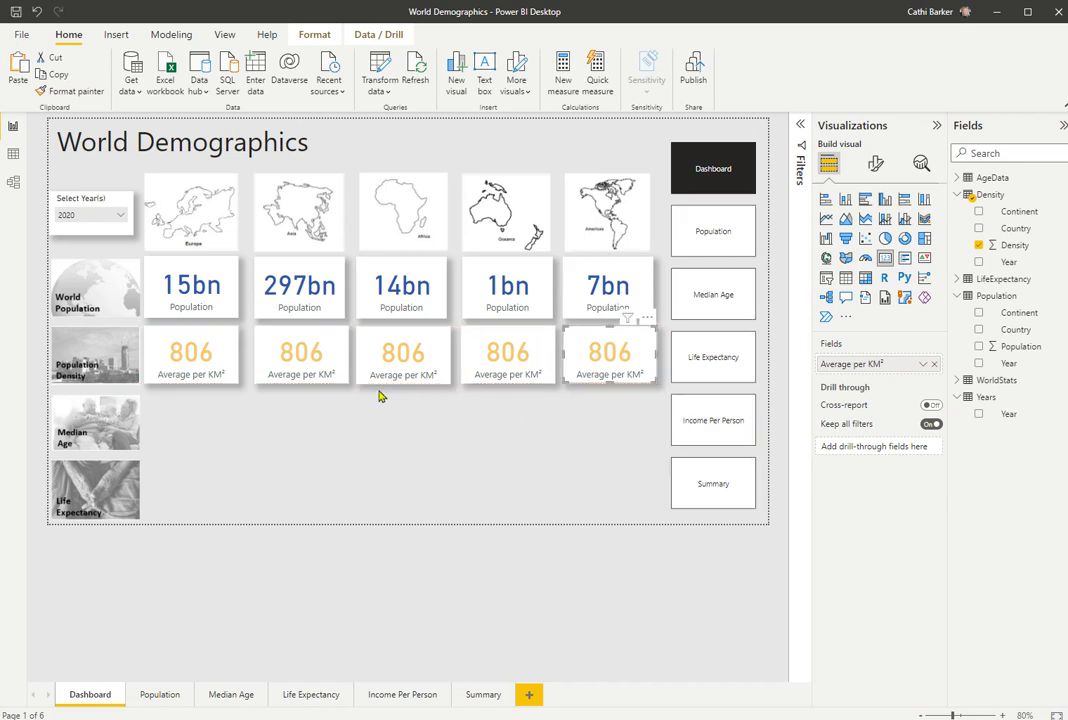
Change the Continent filter of the density card beneath the Asia population card from Europe to Asia.
click(324, 376)
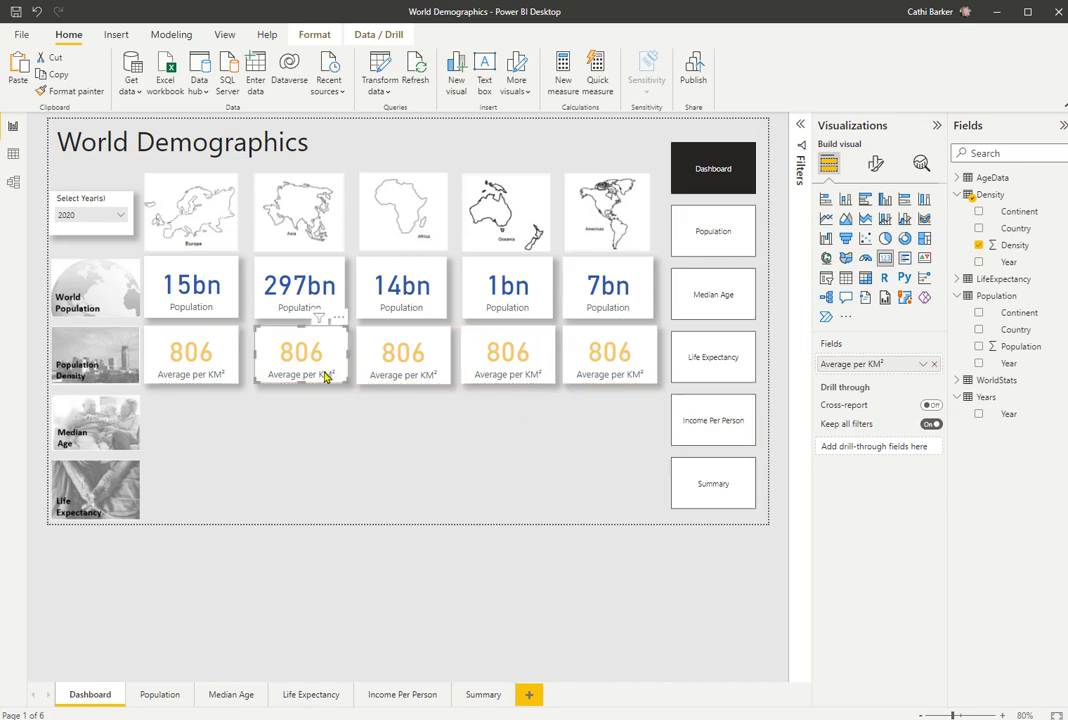
click(801, 127)
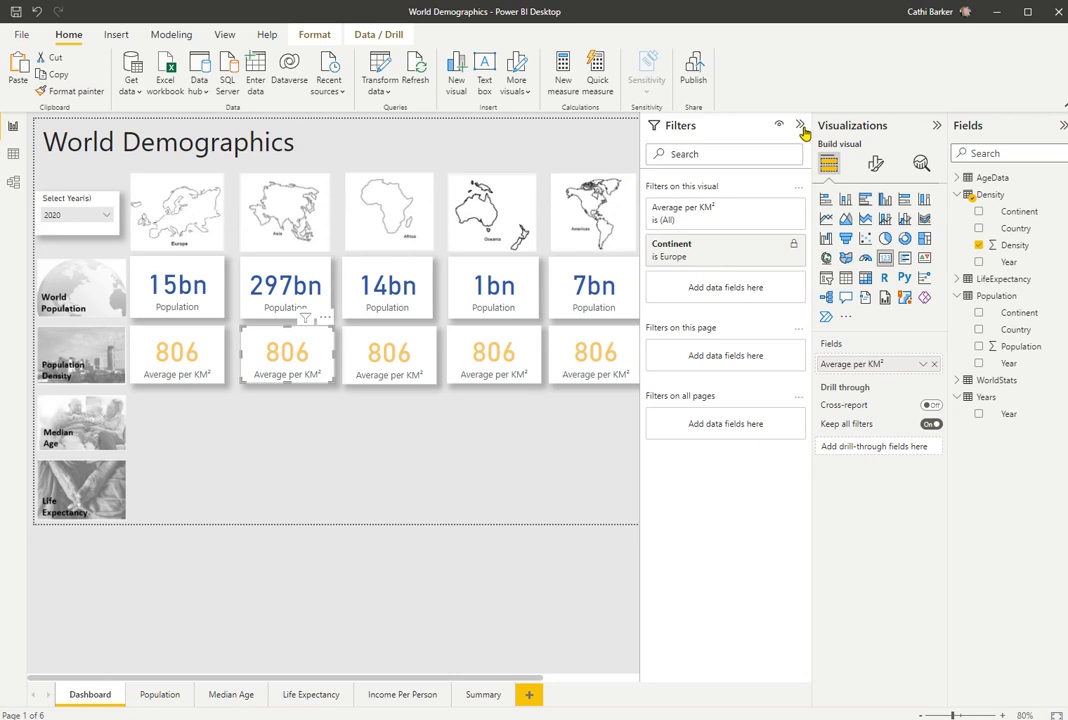
click(764, 245)
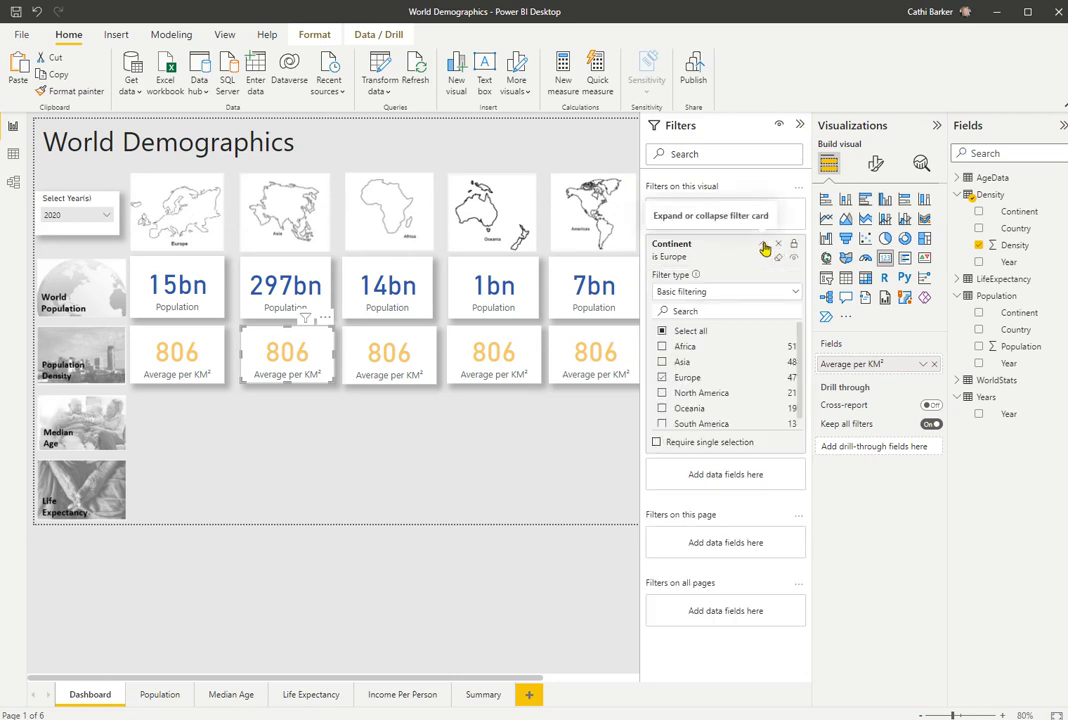
click(662, 380)
click(662, 365)
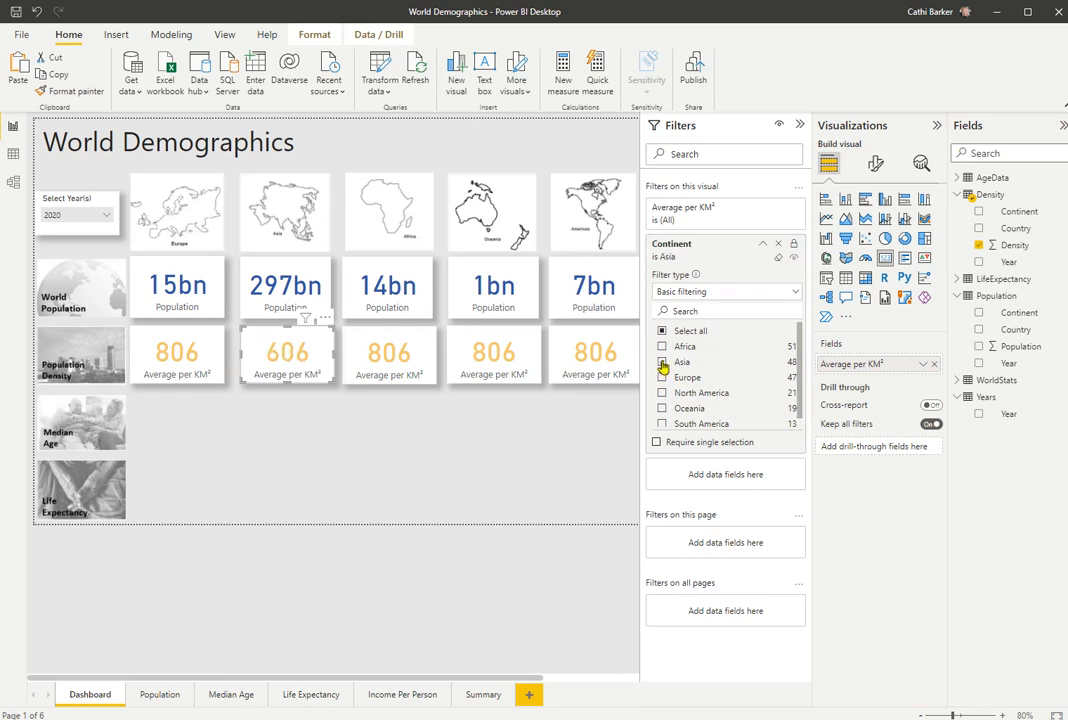
Filter the density card beneath the Africa population card to the continent Africa instead of Europe.
click(420, 380)
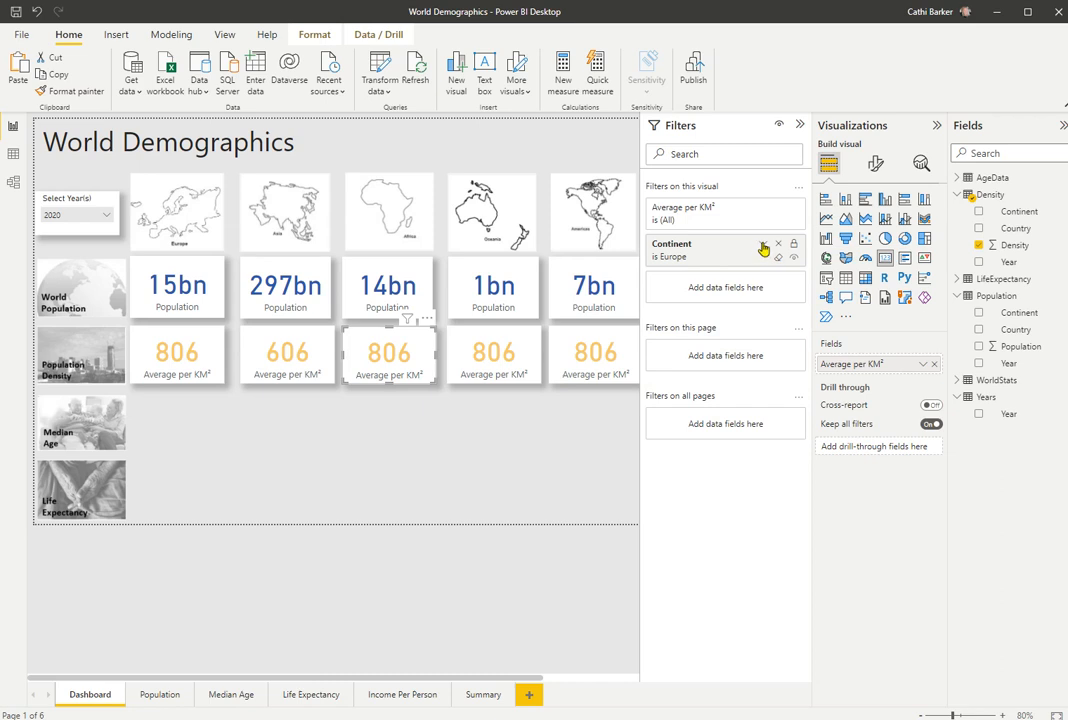
click(763, 244)
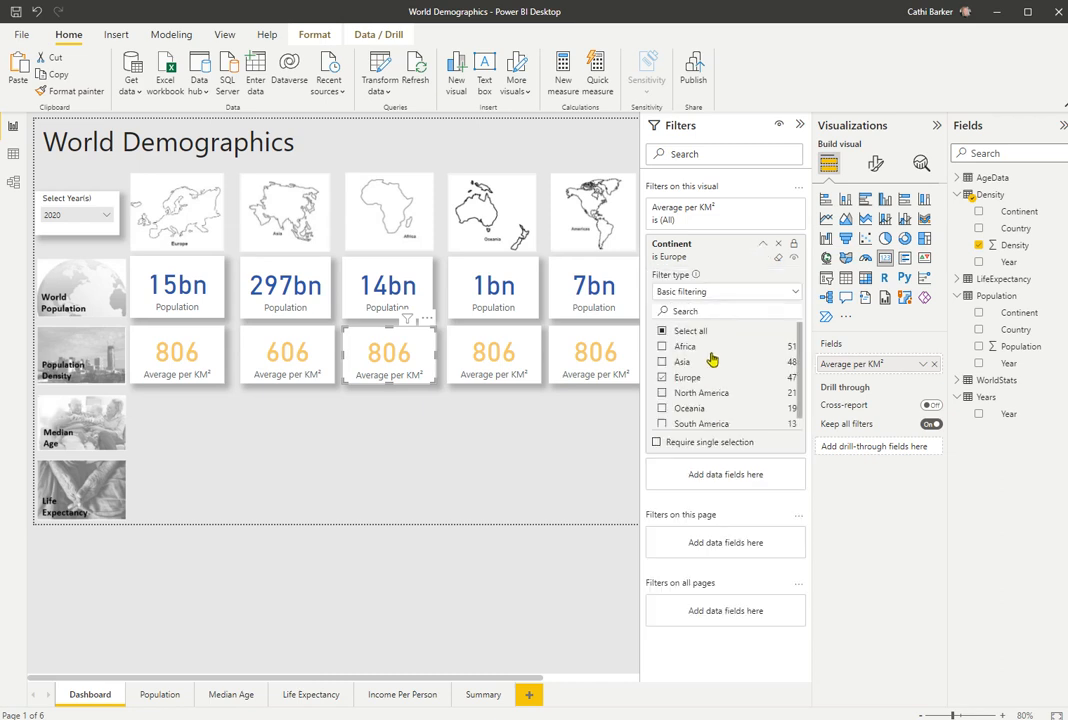
click(662, 377)
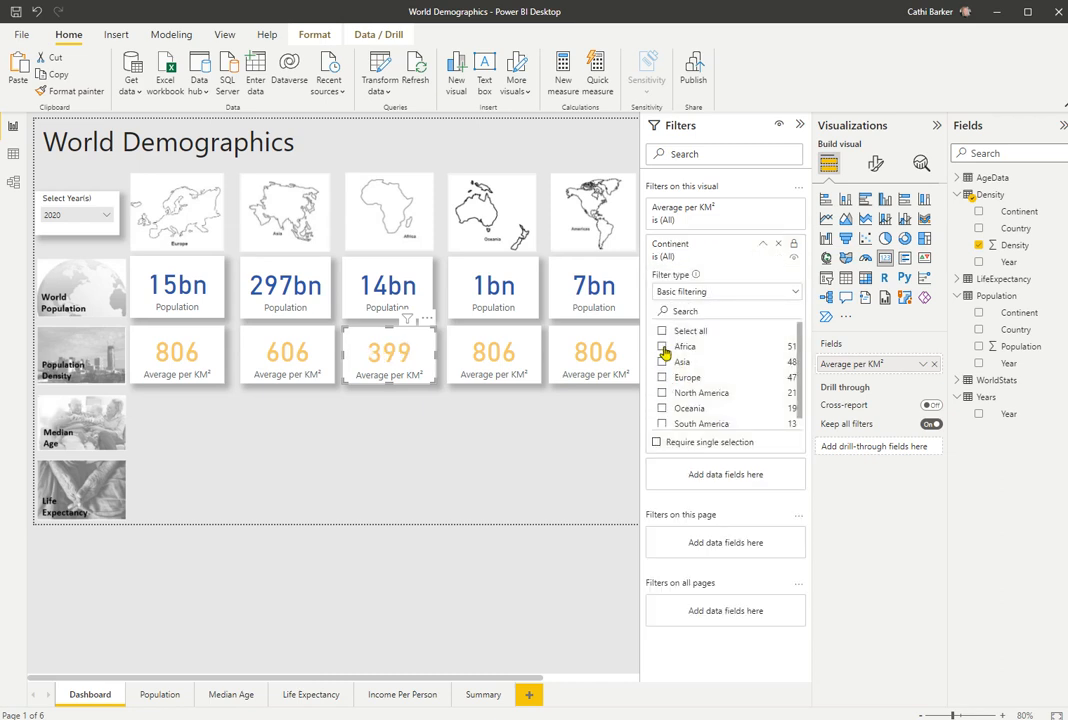
click(661, 346)
Switch the Oceania column's density card to filter on Oceania only, clearing Europe.
click(529, 378)
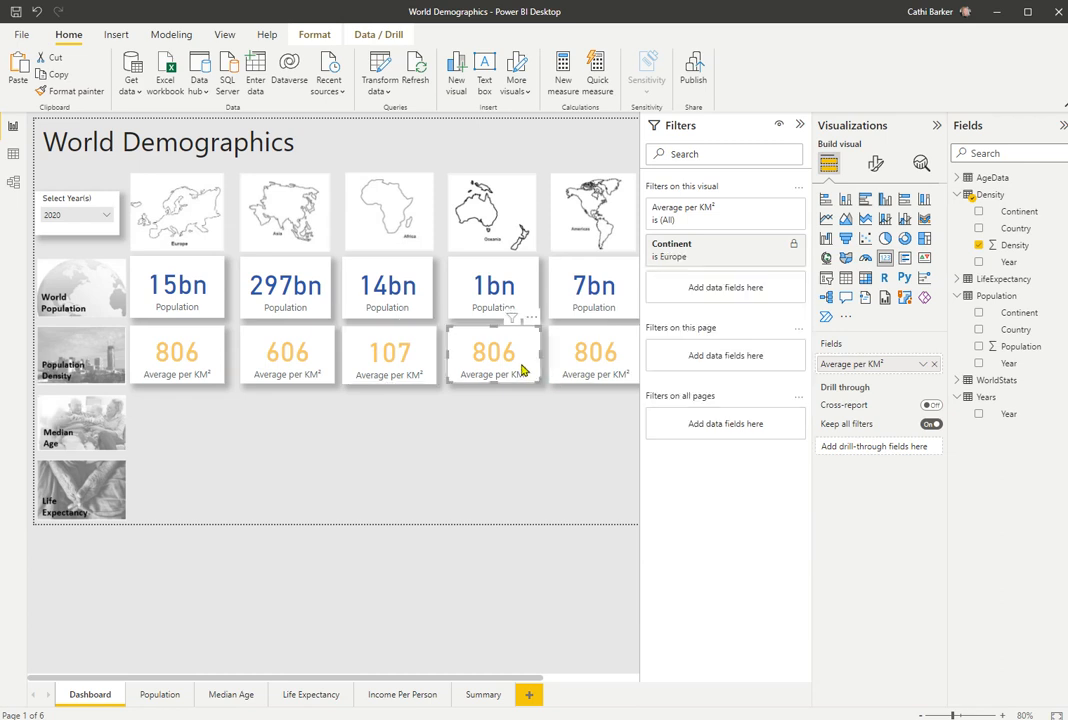
click(764, 245)
click(664, 379)
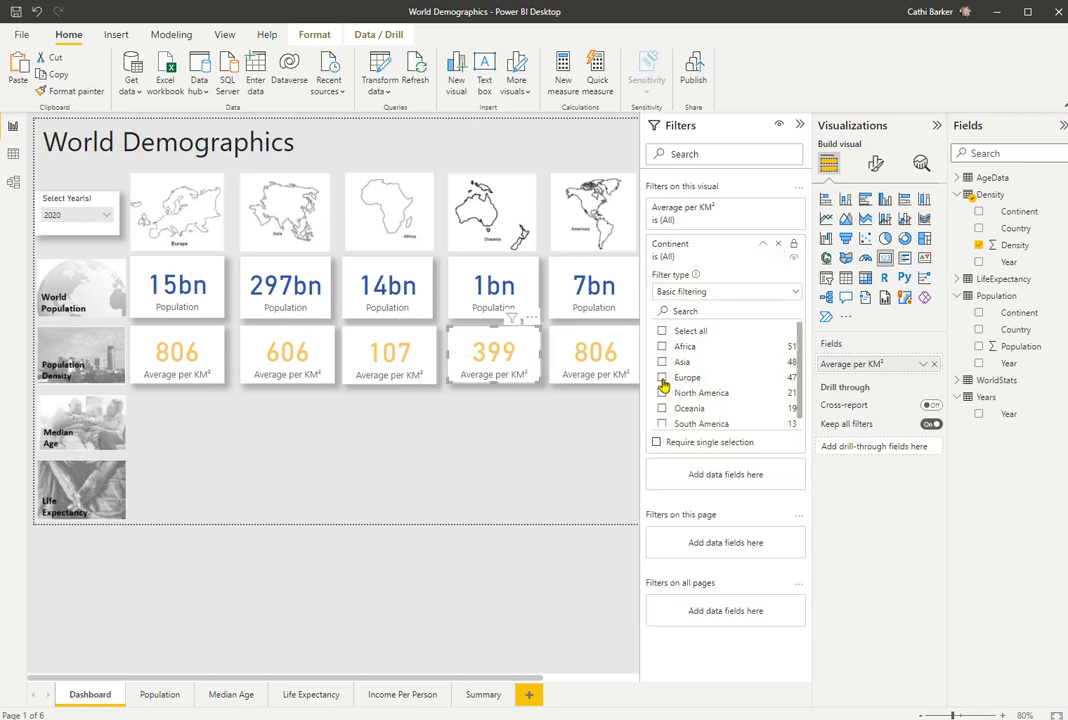
click(662, 409)
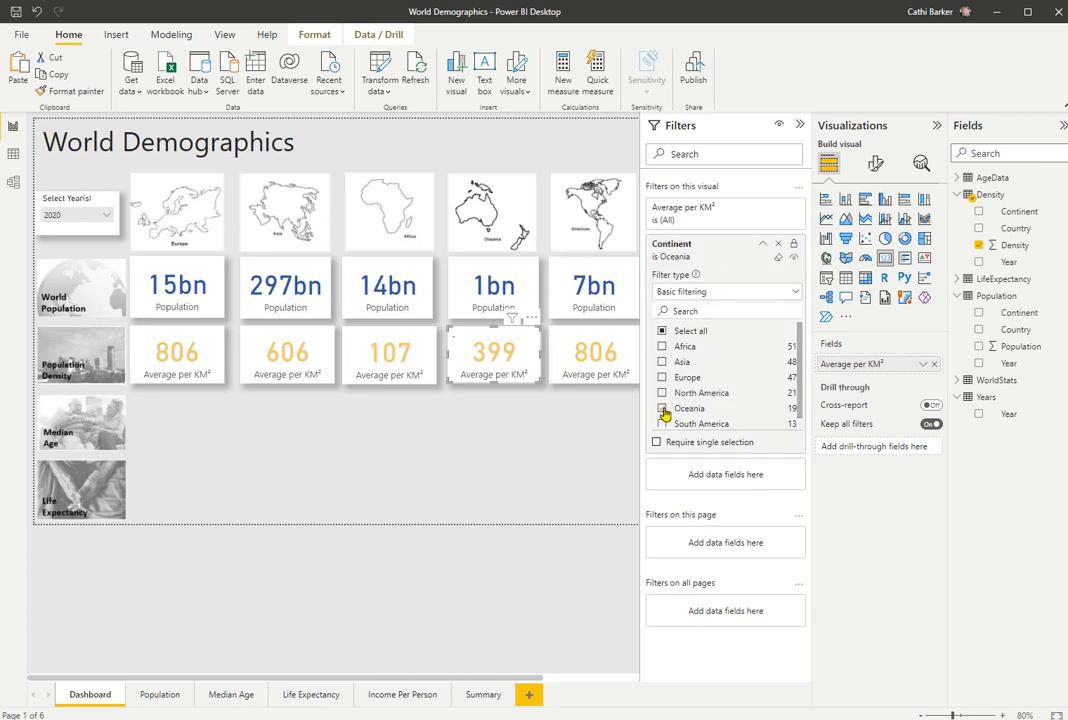
Filter the Americas column's density card to North America and South America instead of Europe, and collapse the filter settings.
click(606, 372)
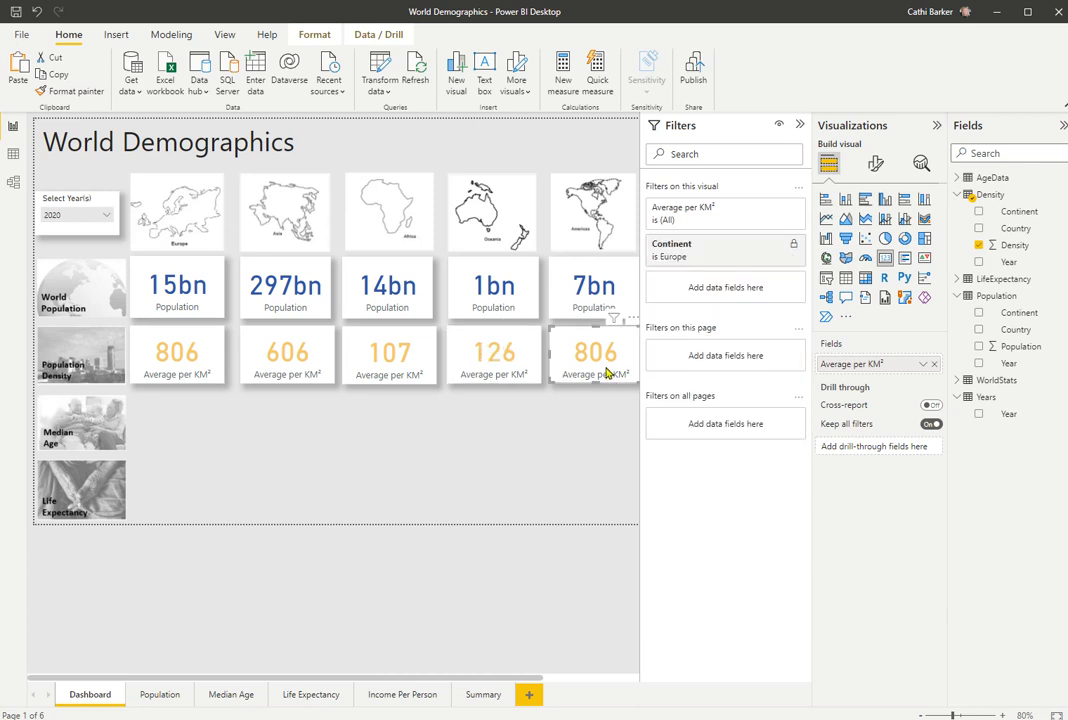
click(764, 245)
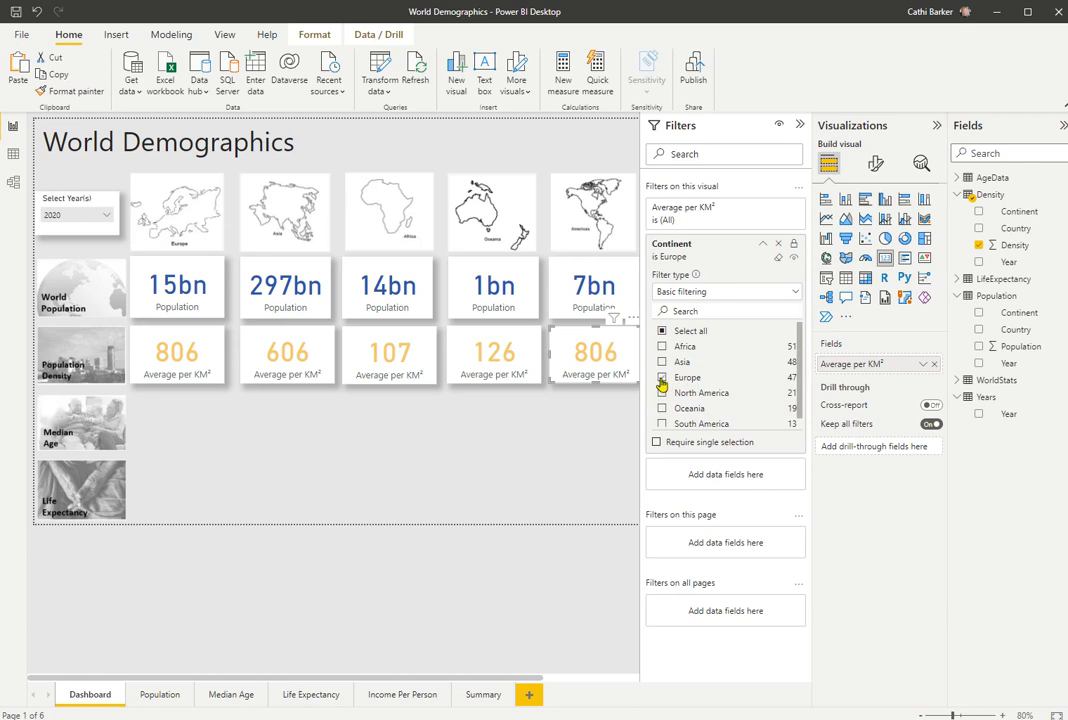
click(662, 377)
click(661, 394)
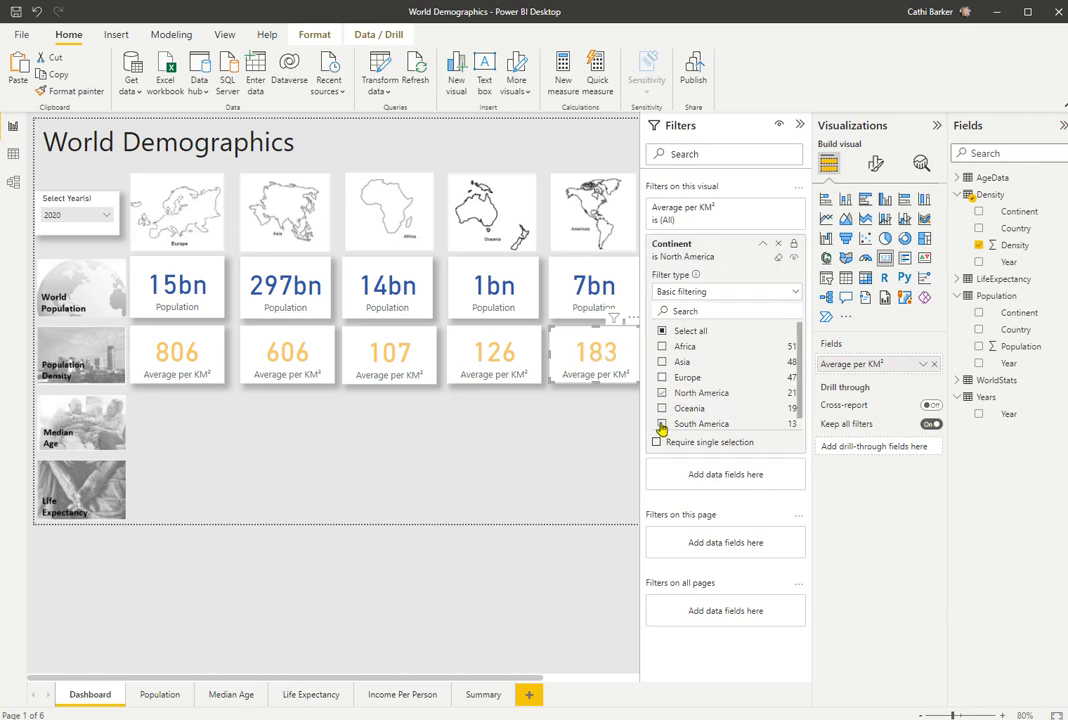
click(662, 425)
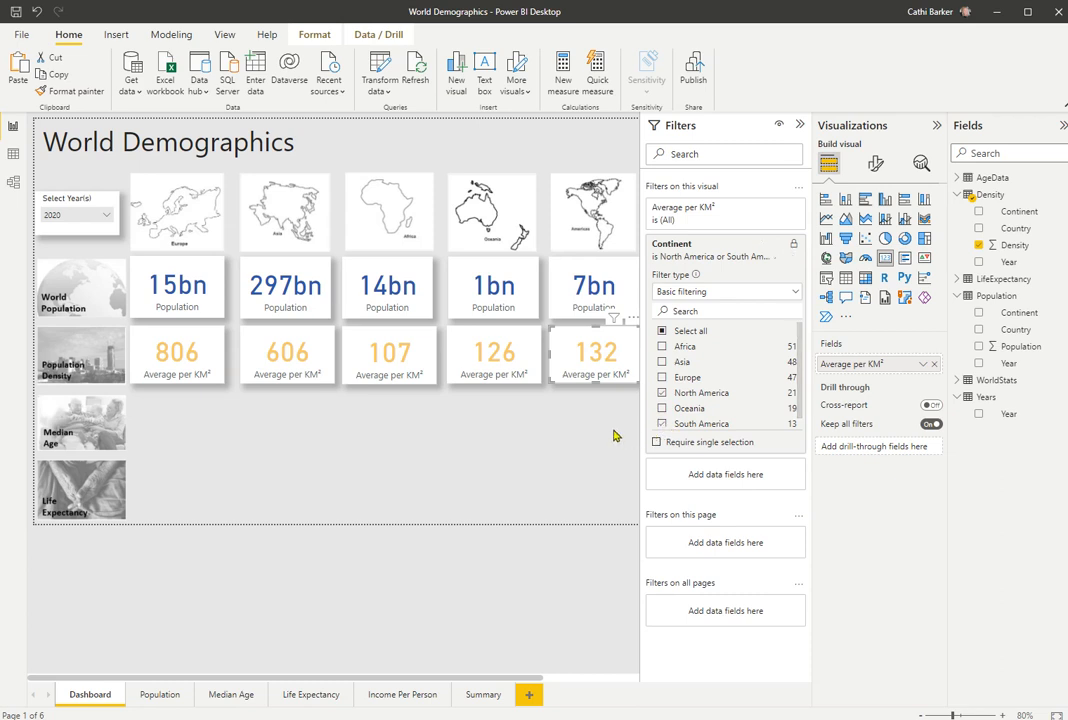
click(799, 124)
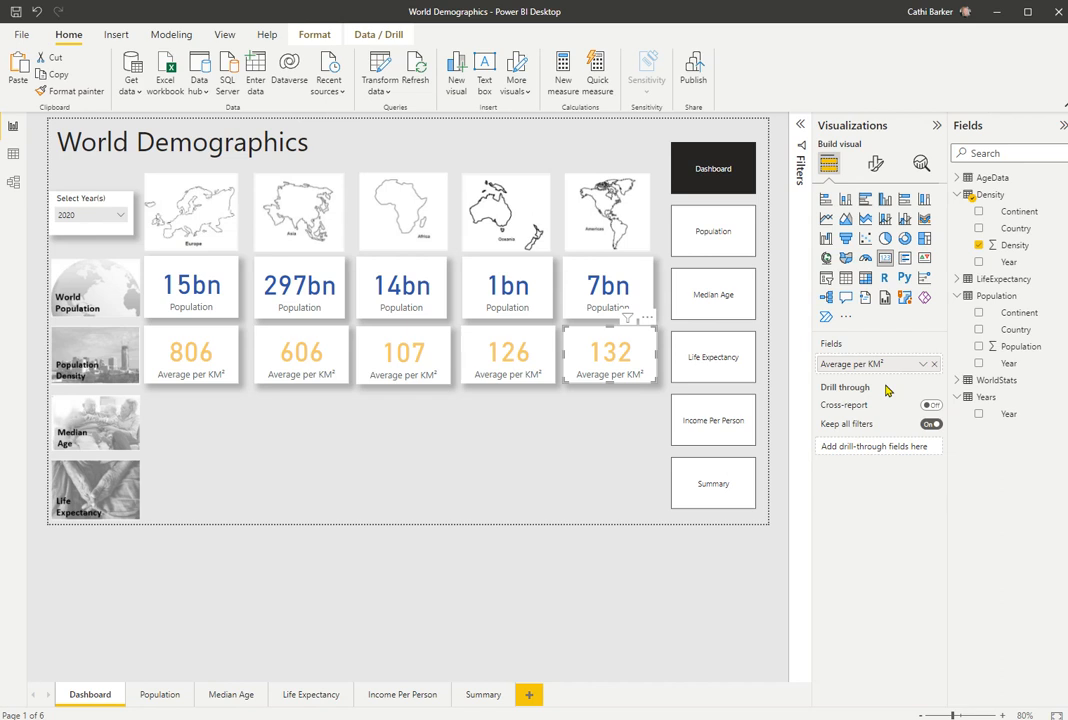
Set the dashboard's year slicer to 2000.
click(123, 218)
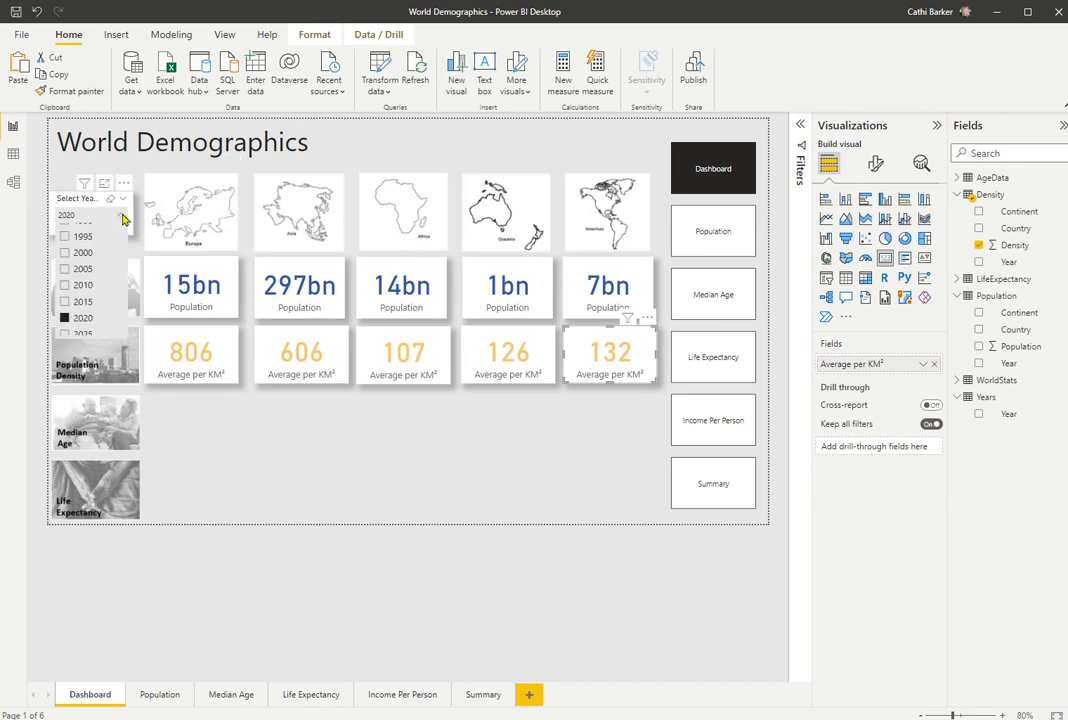
click(84, 254)
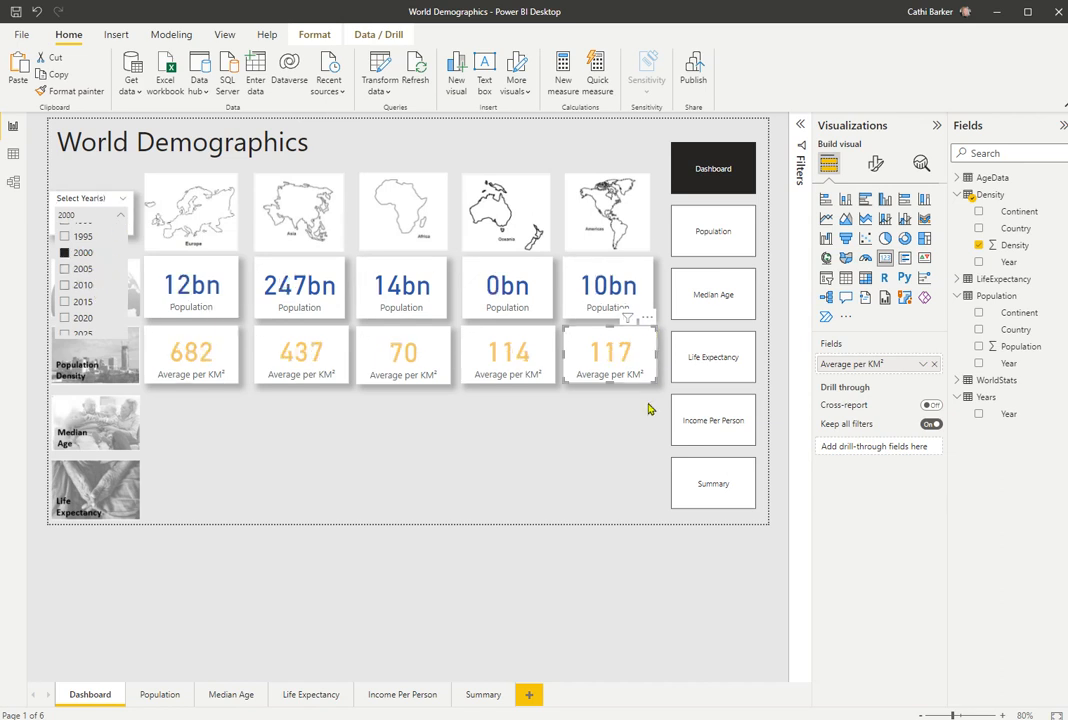